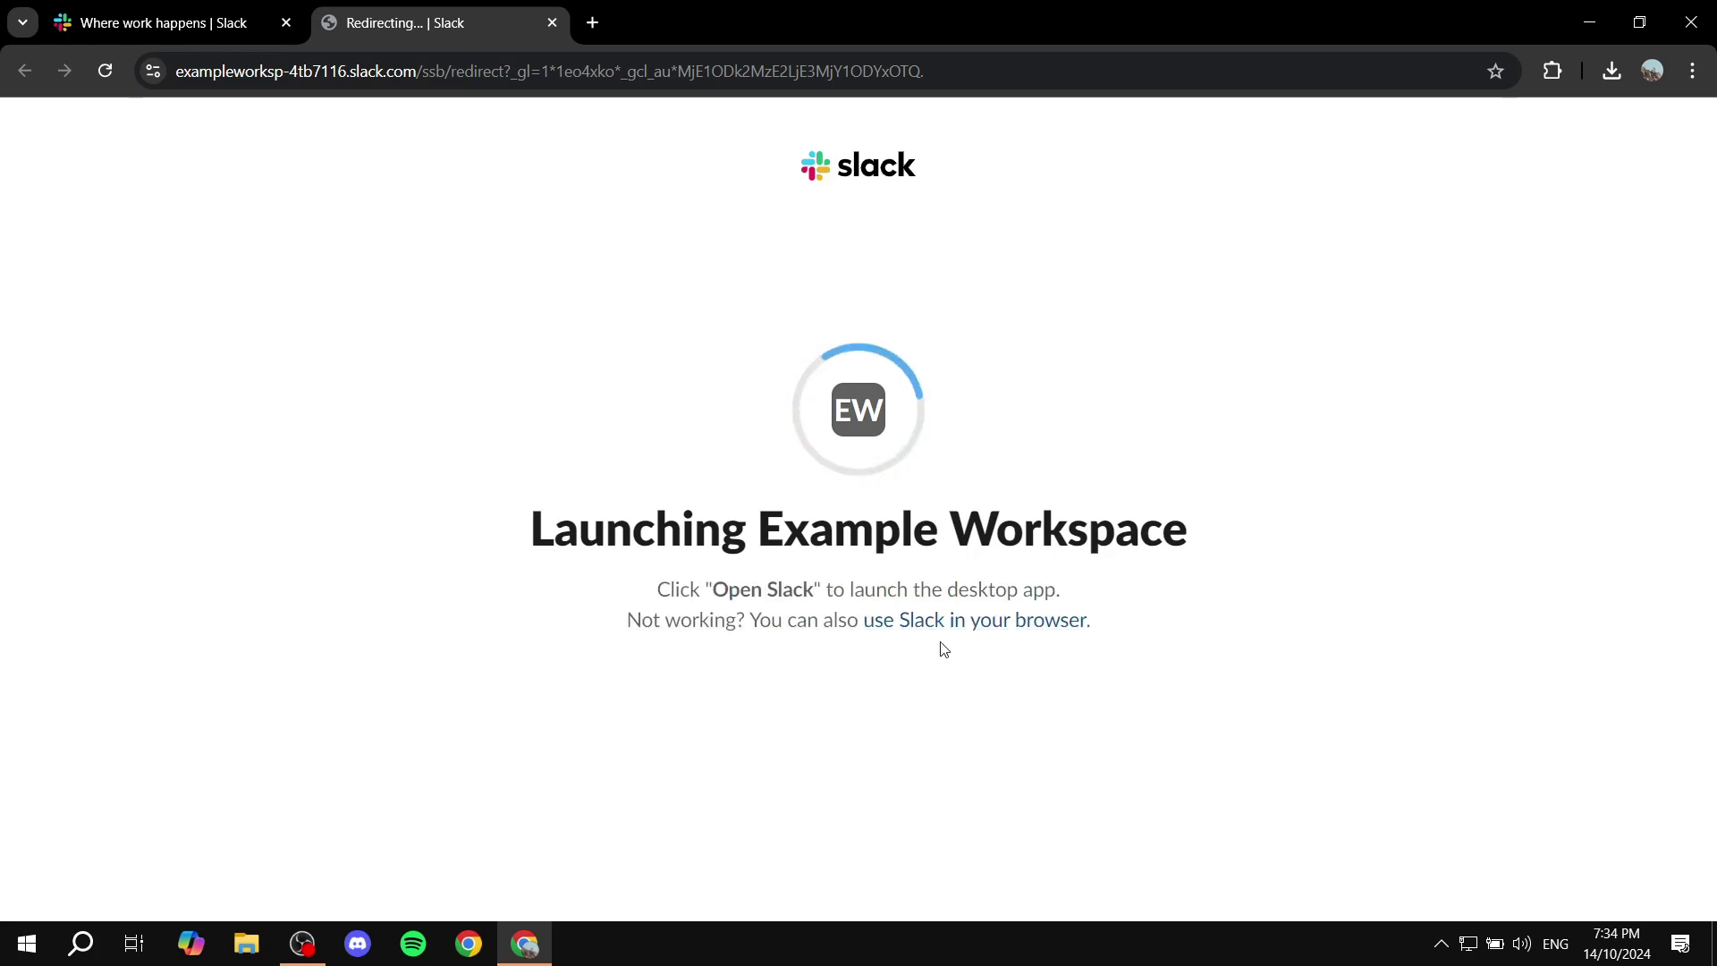
Open Example Workspace in the browser and start a huddle in the #general channel, dismissing the trial promotions.
click(970, 617)
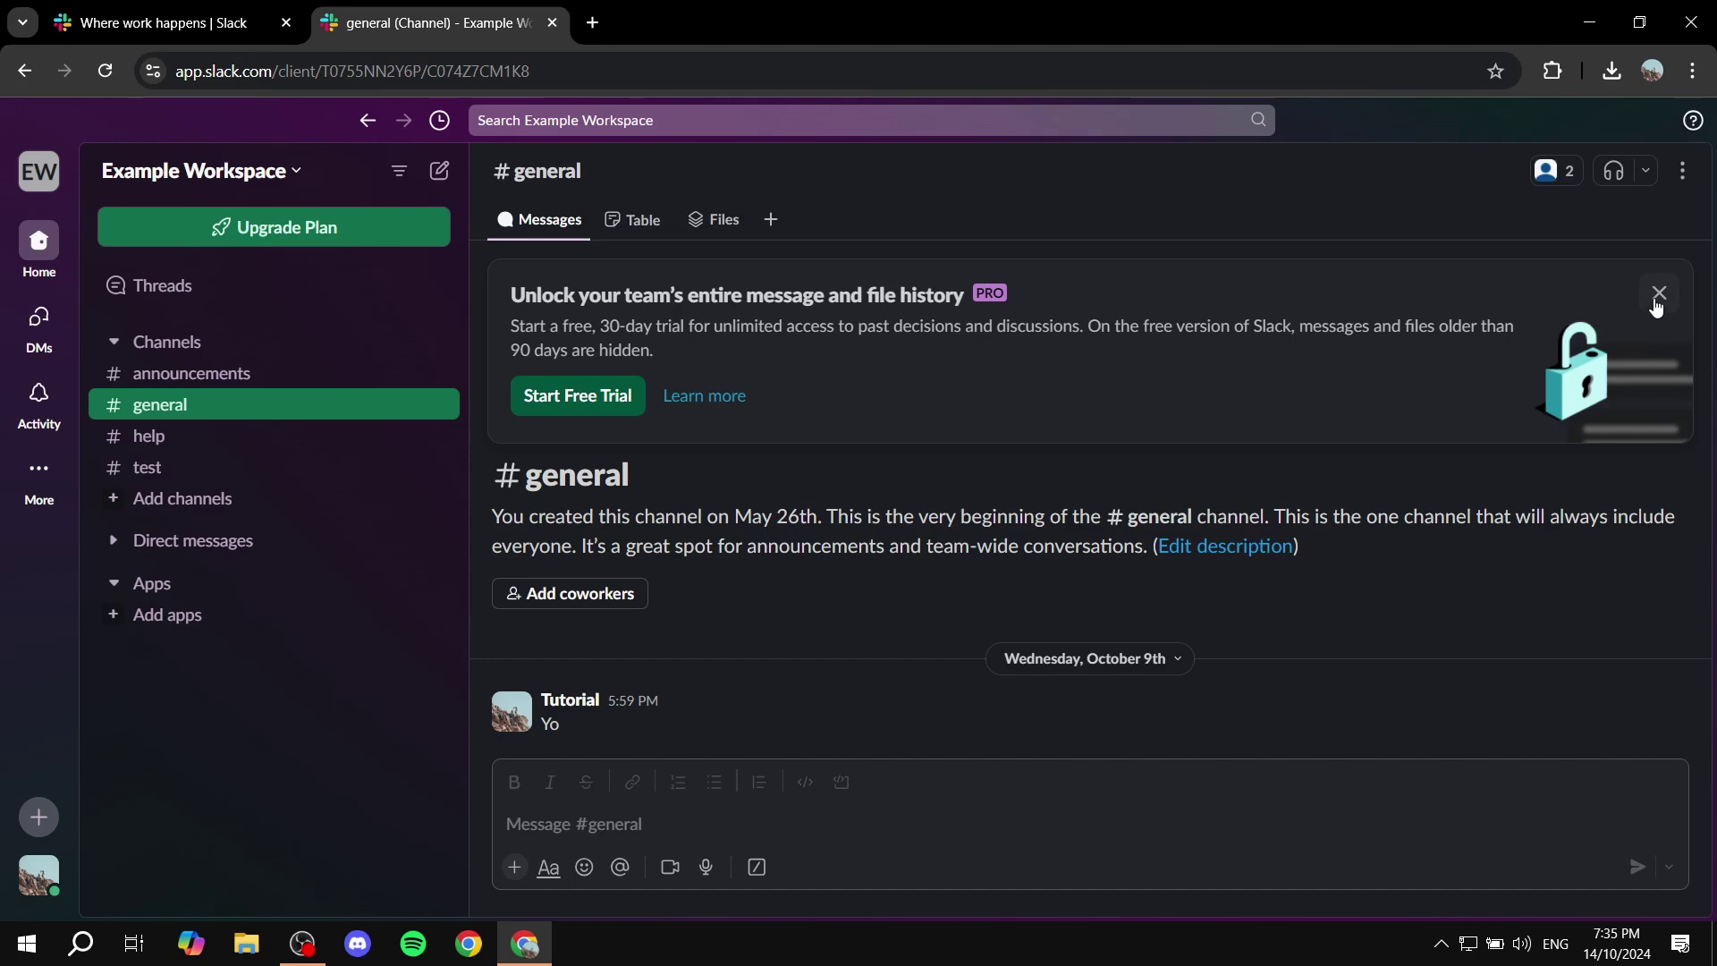
click(1658, 296)
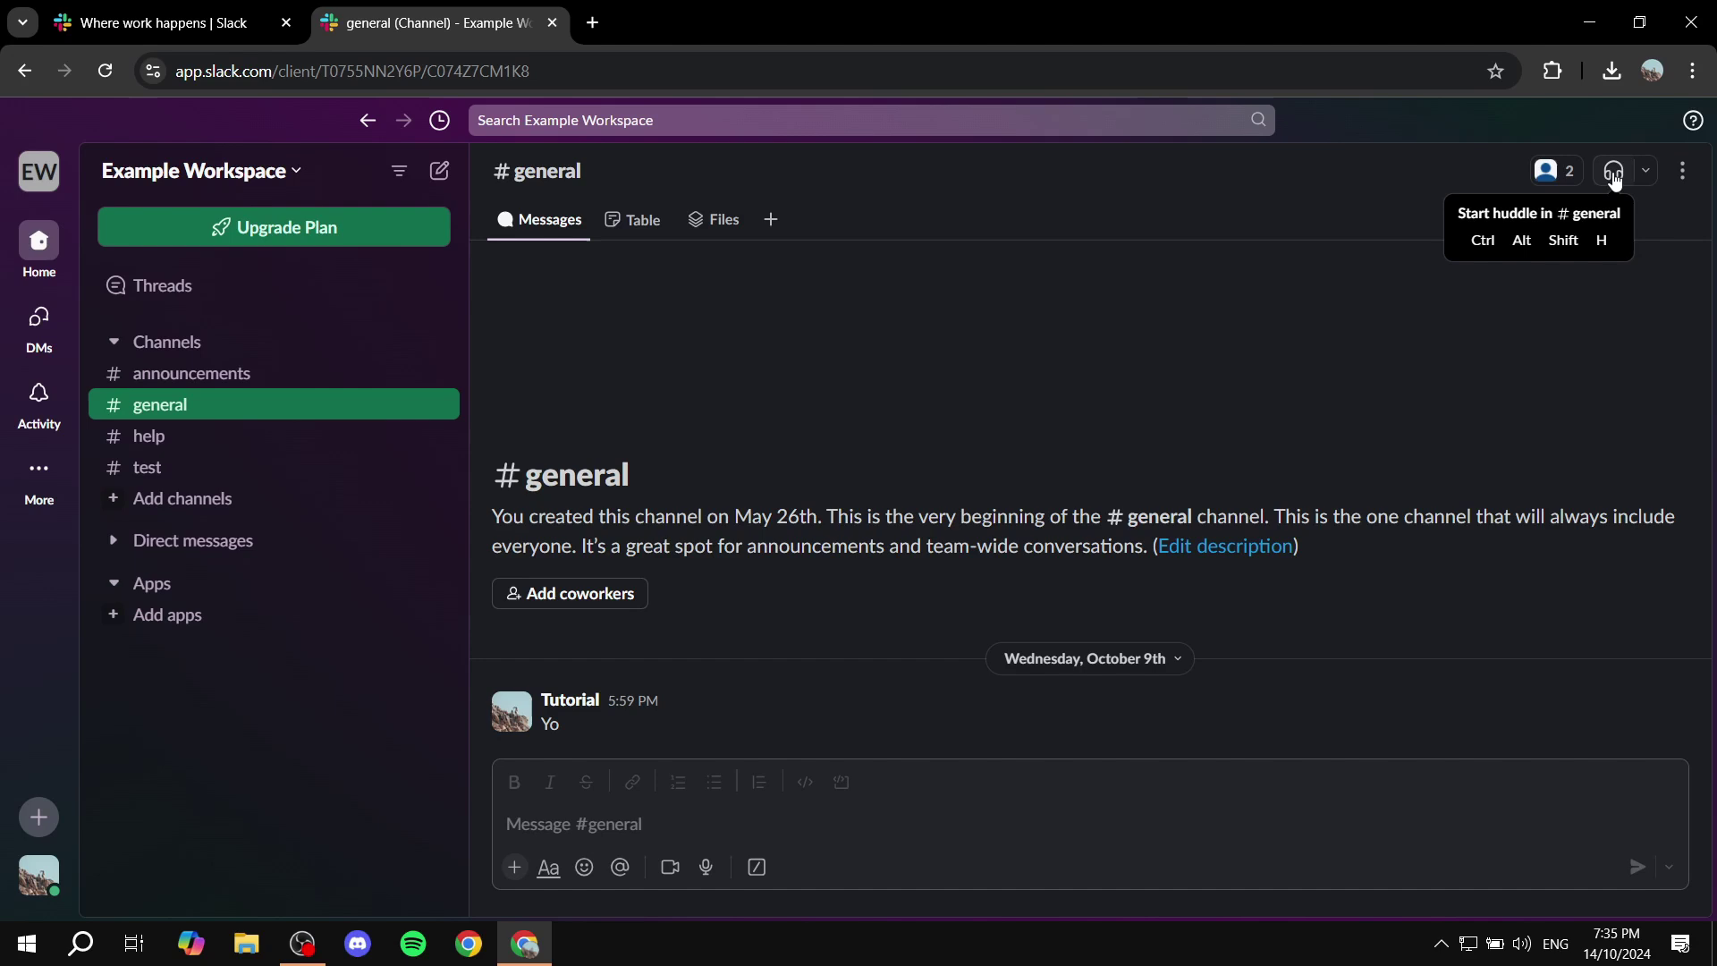
click(1614, 174)
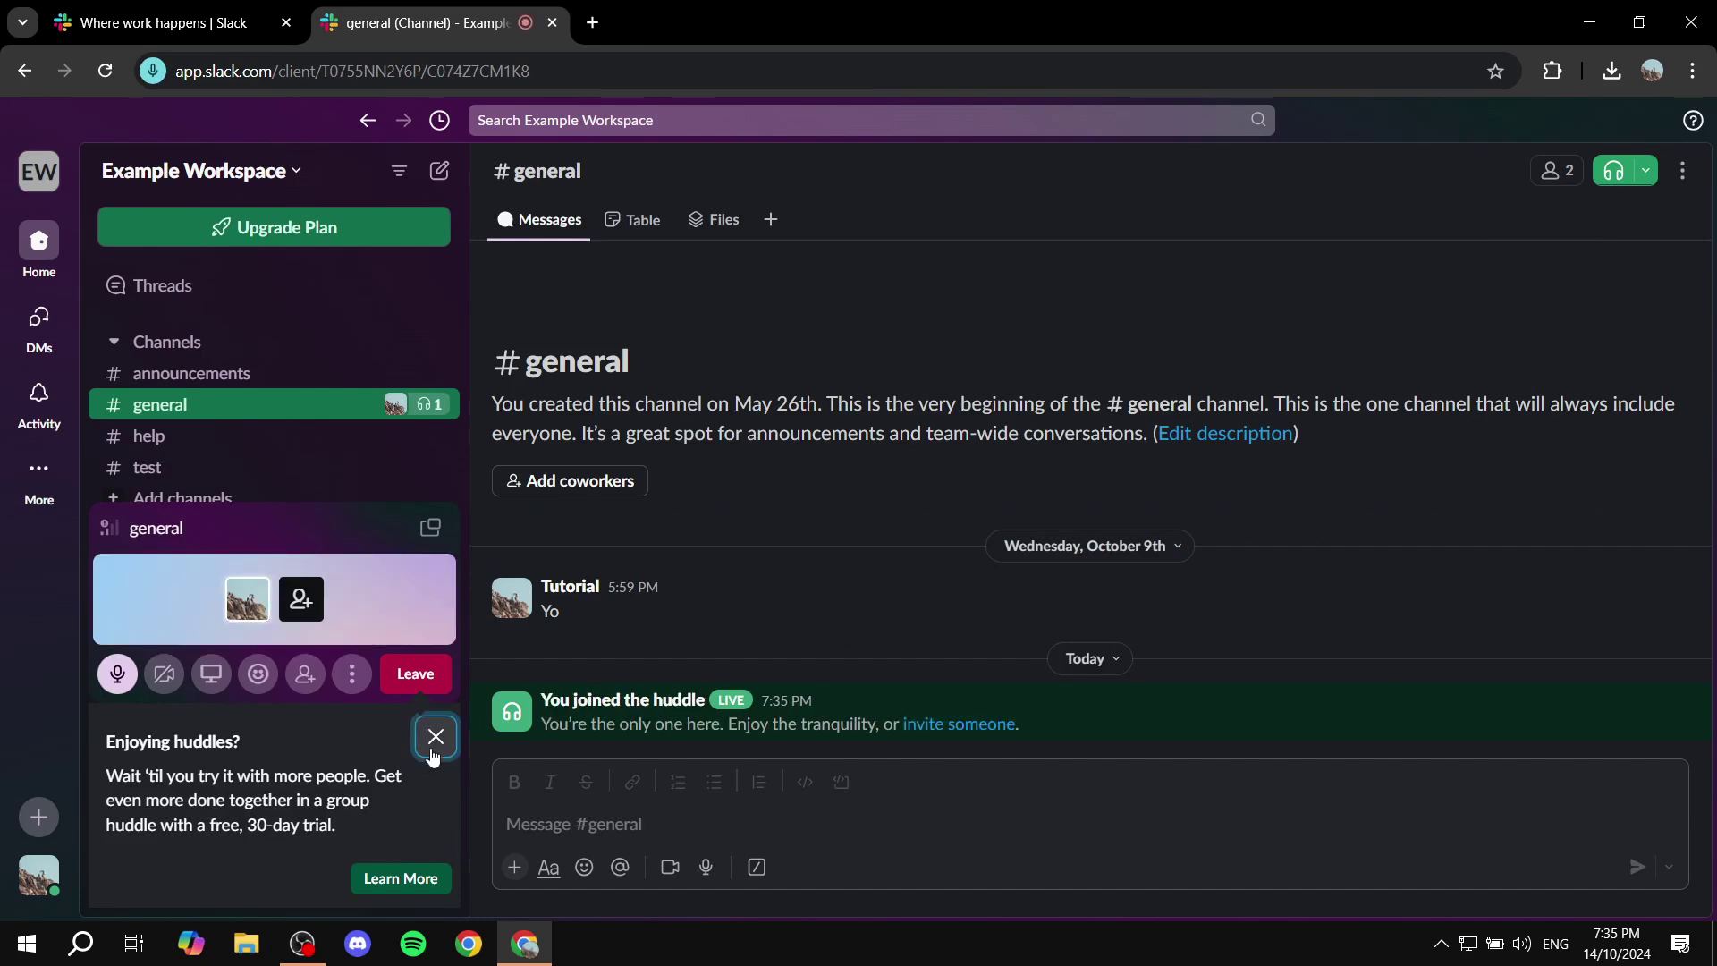
click(436, 737)
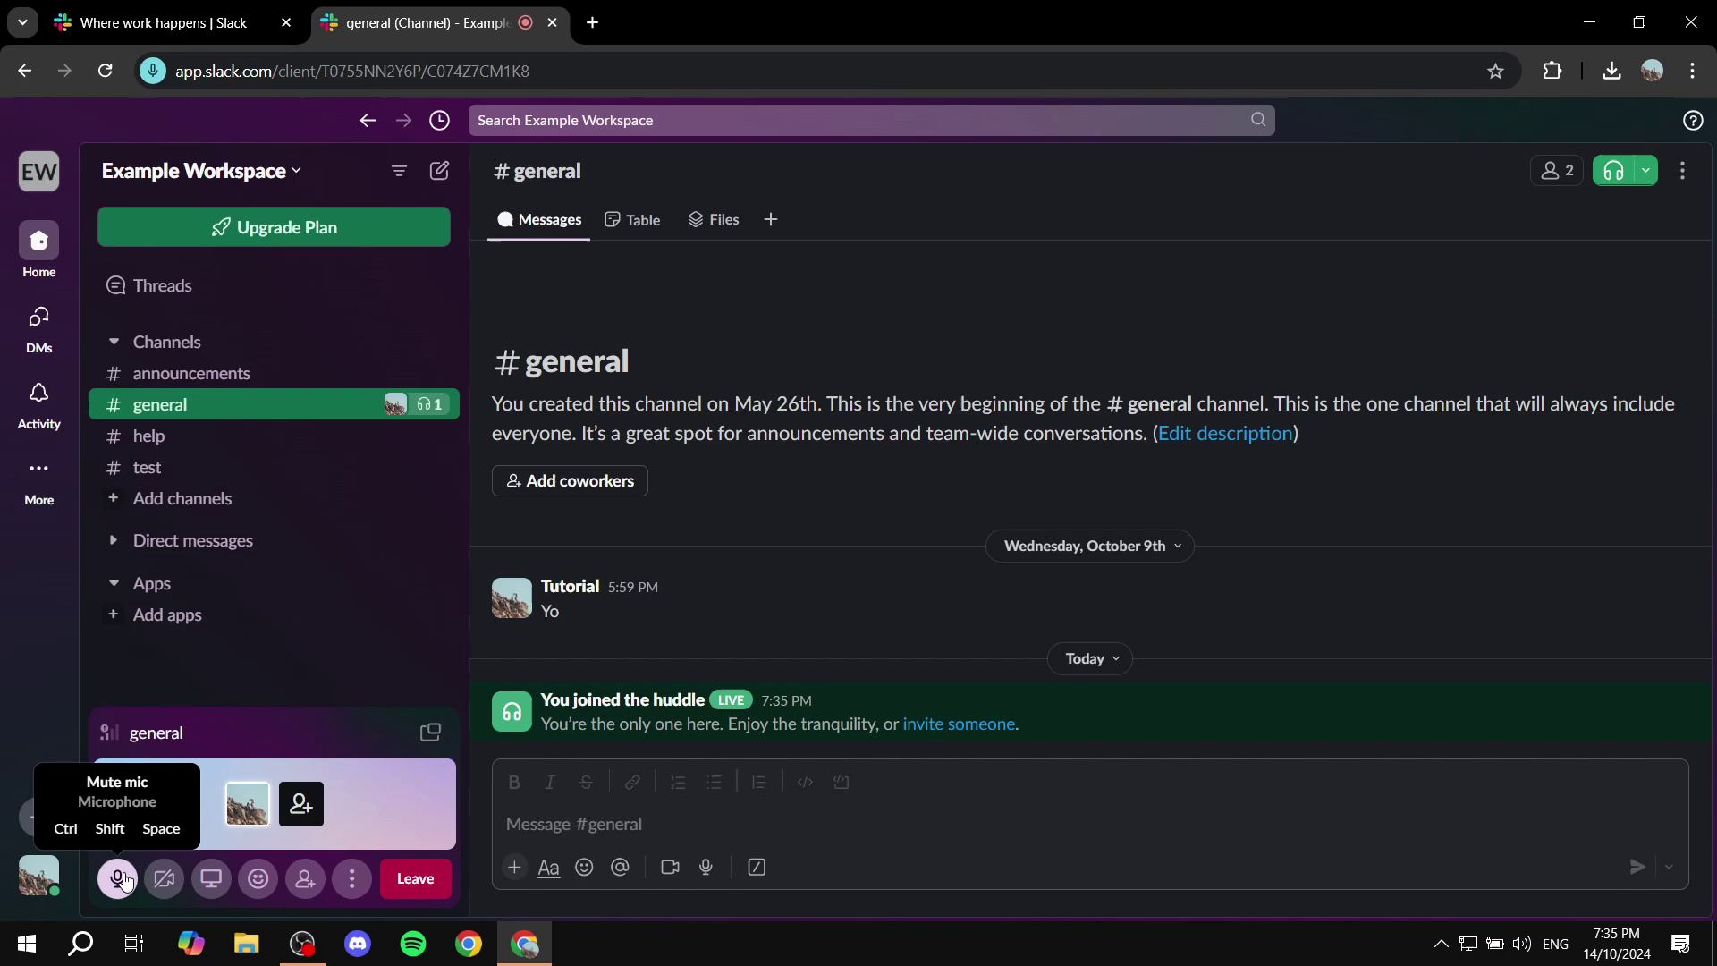
Mute the microphone and open the #general huddle in its own maximized window.
click(118, 878)
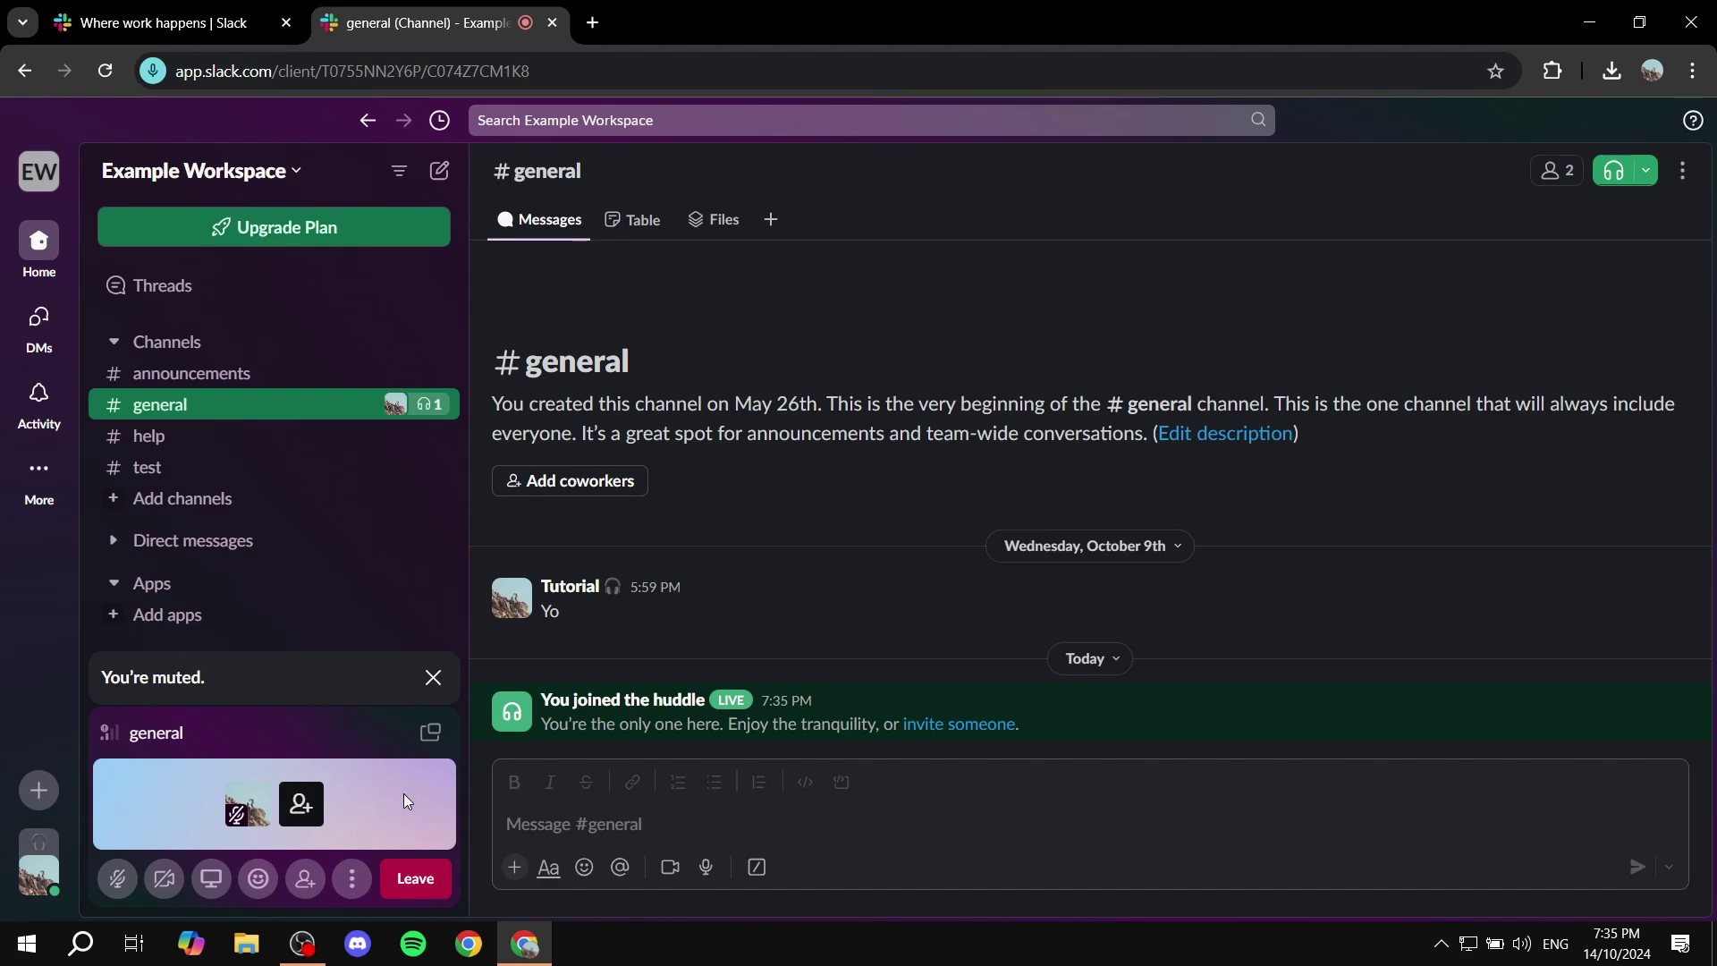
click(351, 886)
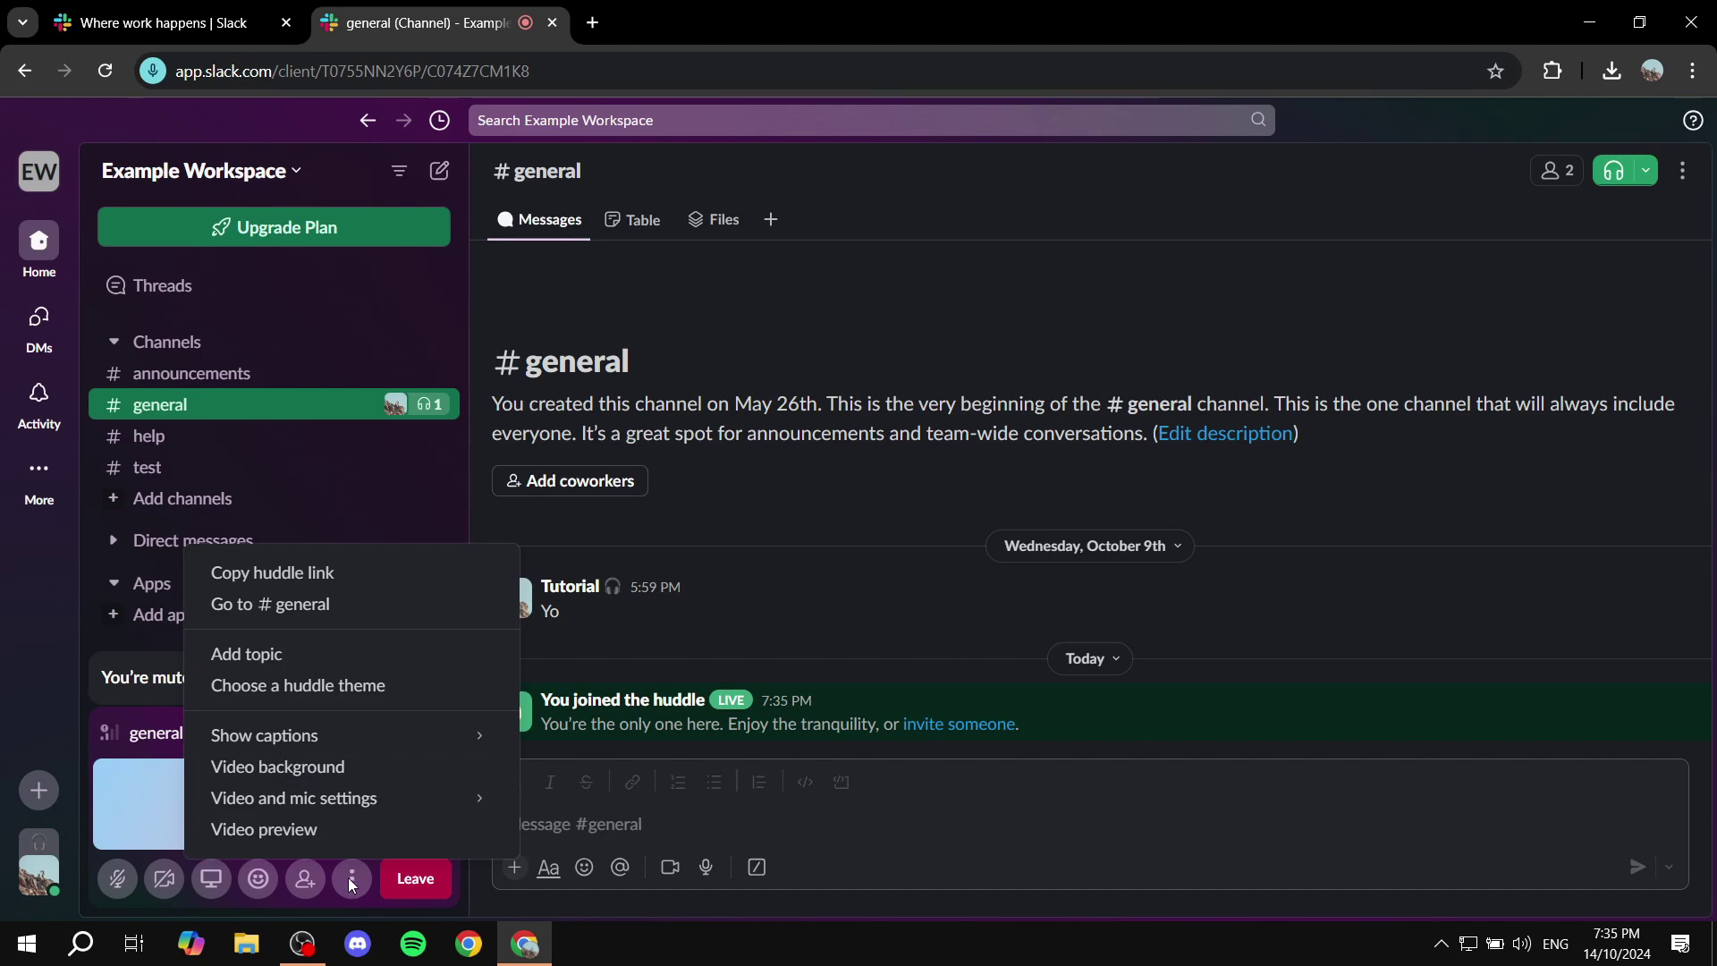
click(352, 882)
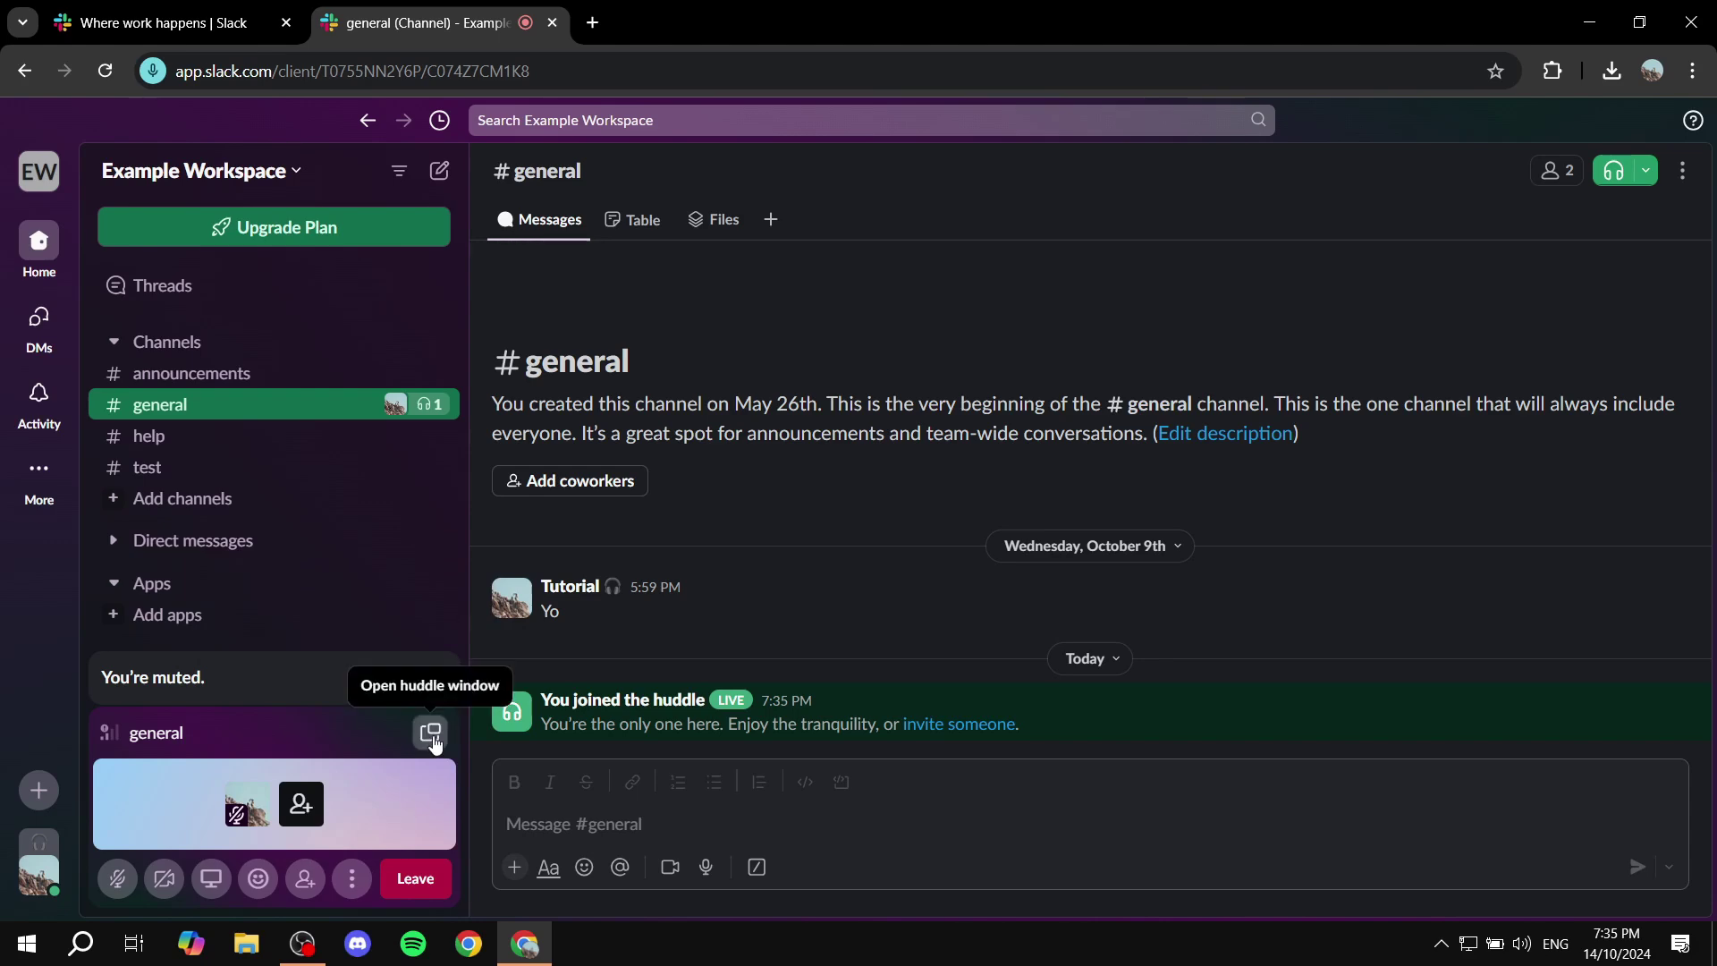
click(433, 741)
click(430, 735)
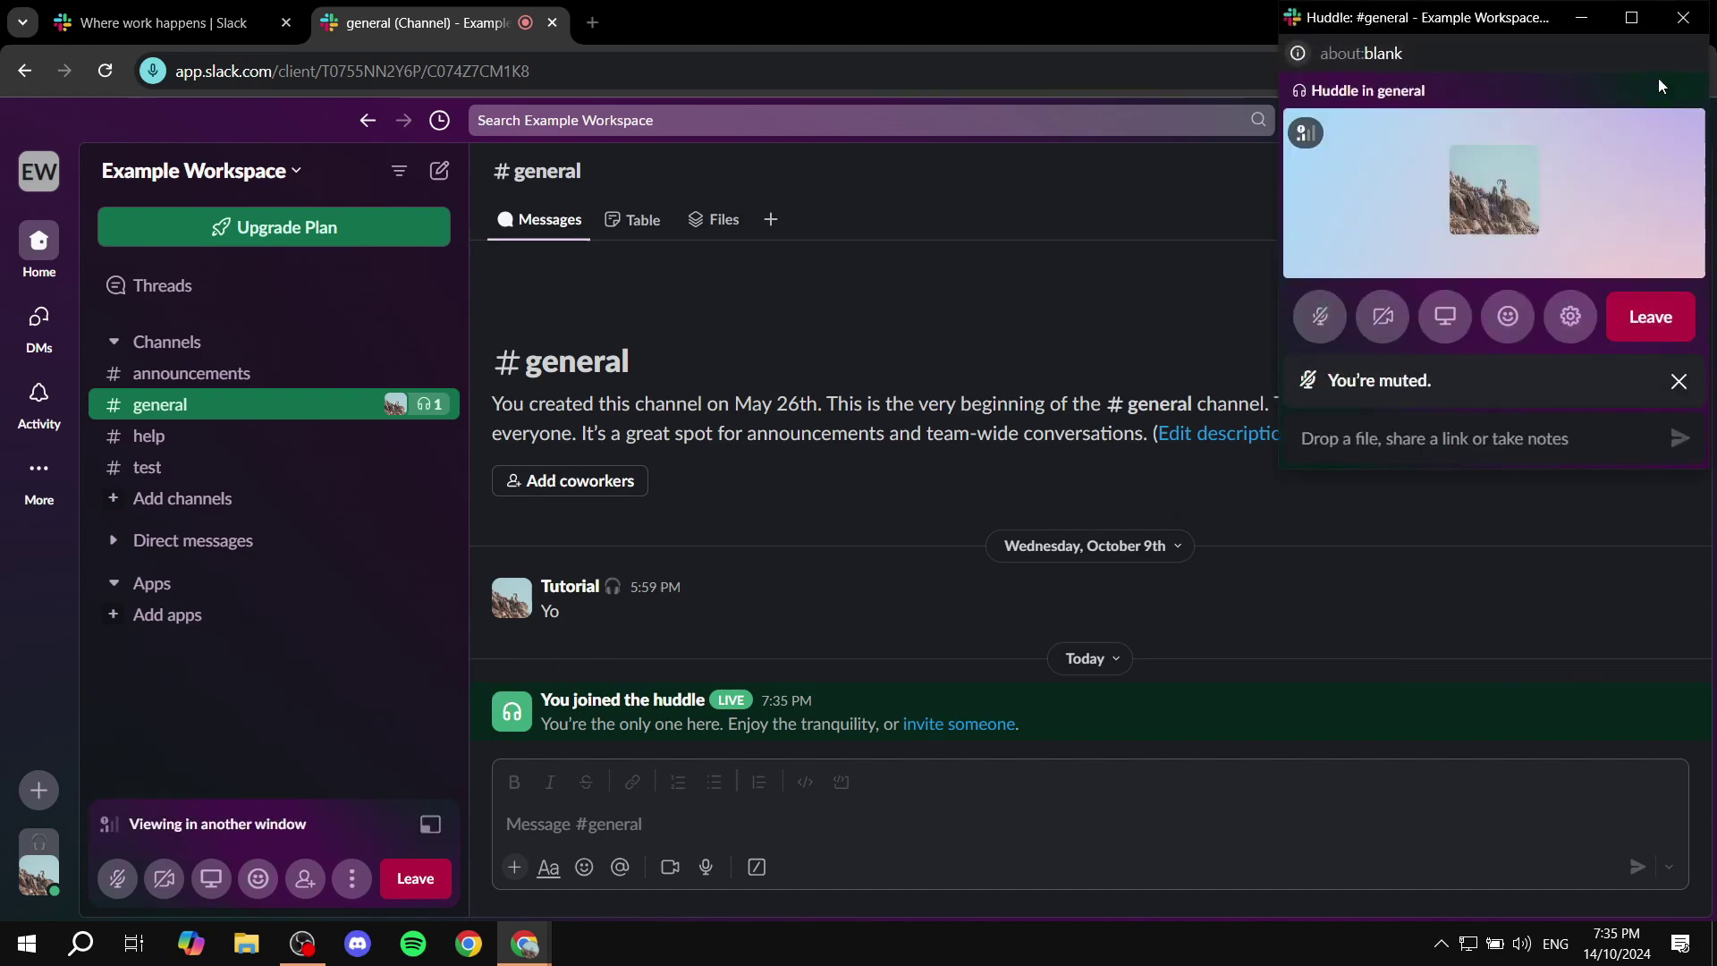
click(1632, 17)
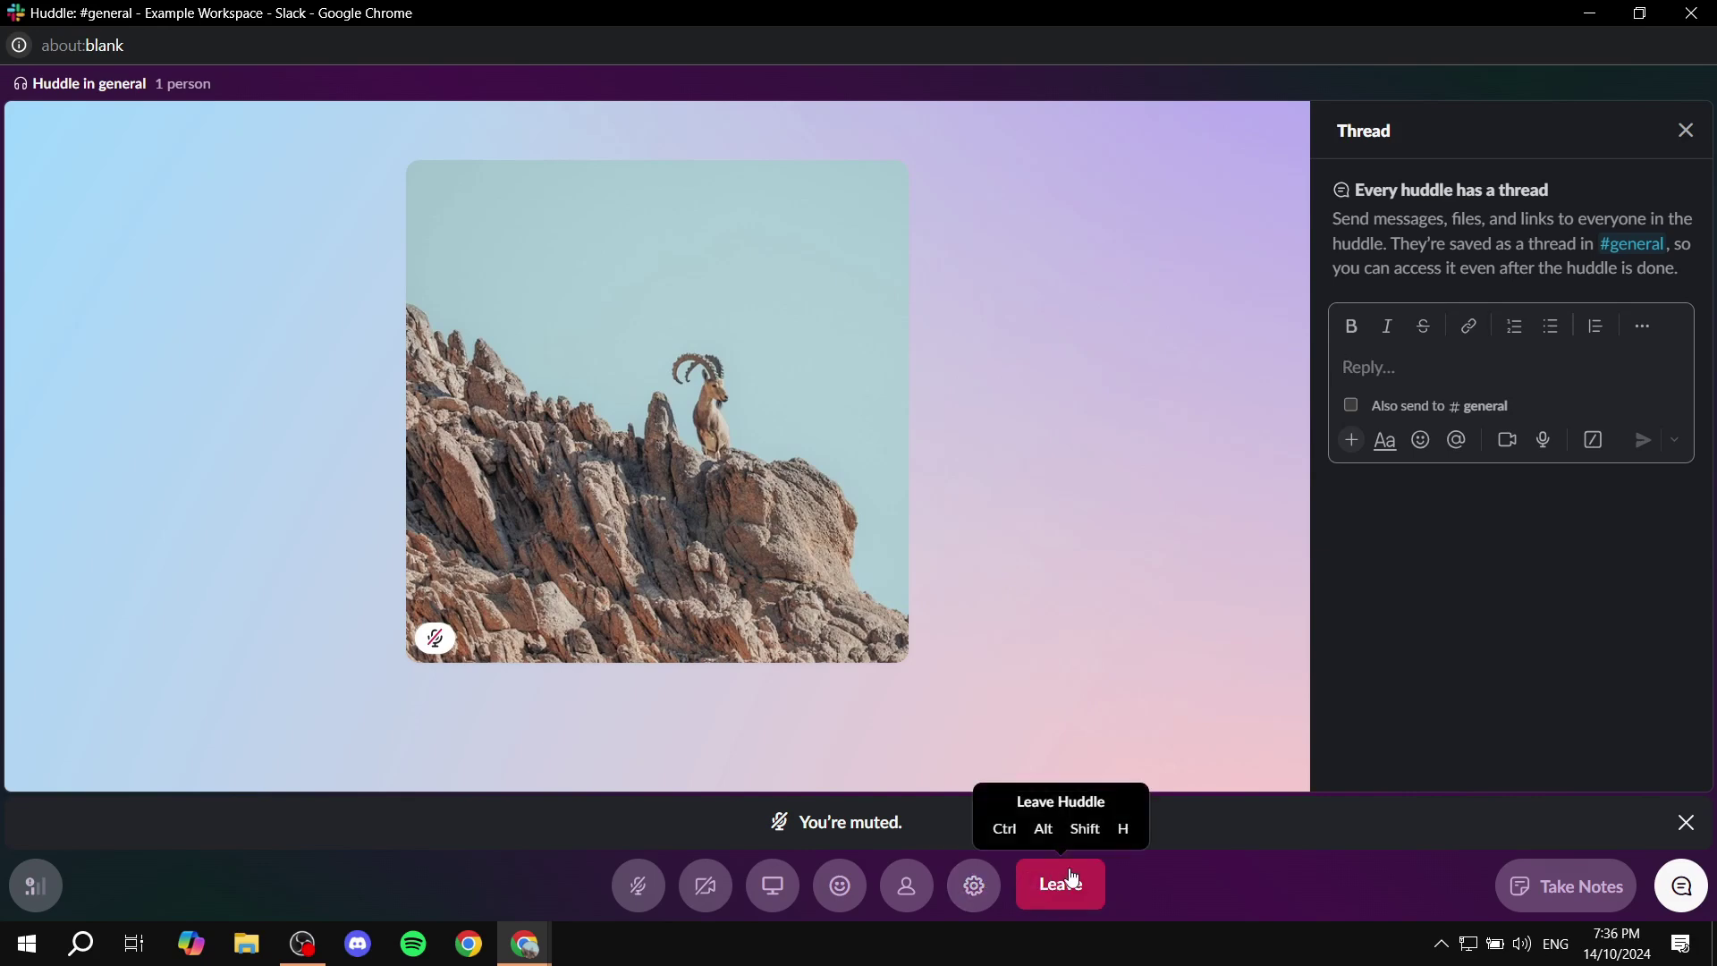
Turn off the Smooth Jazz music playing in the huddle.
click(970, 889)
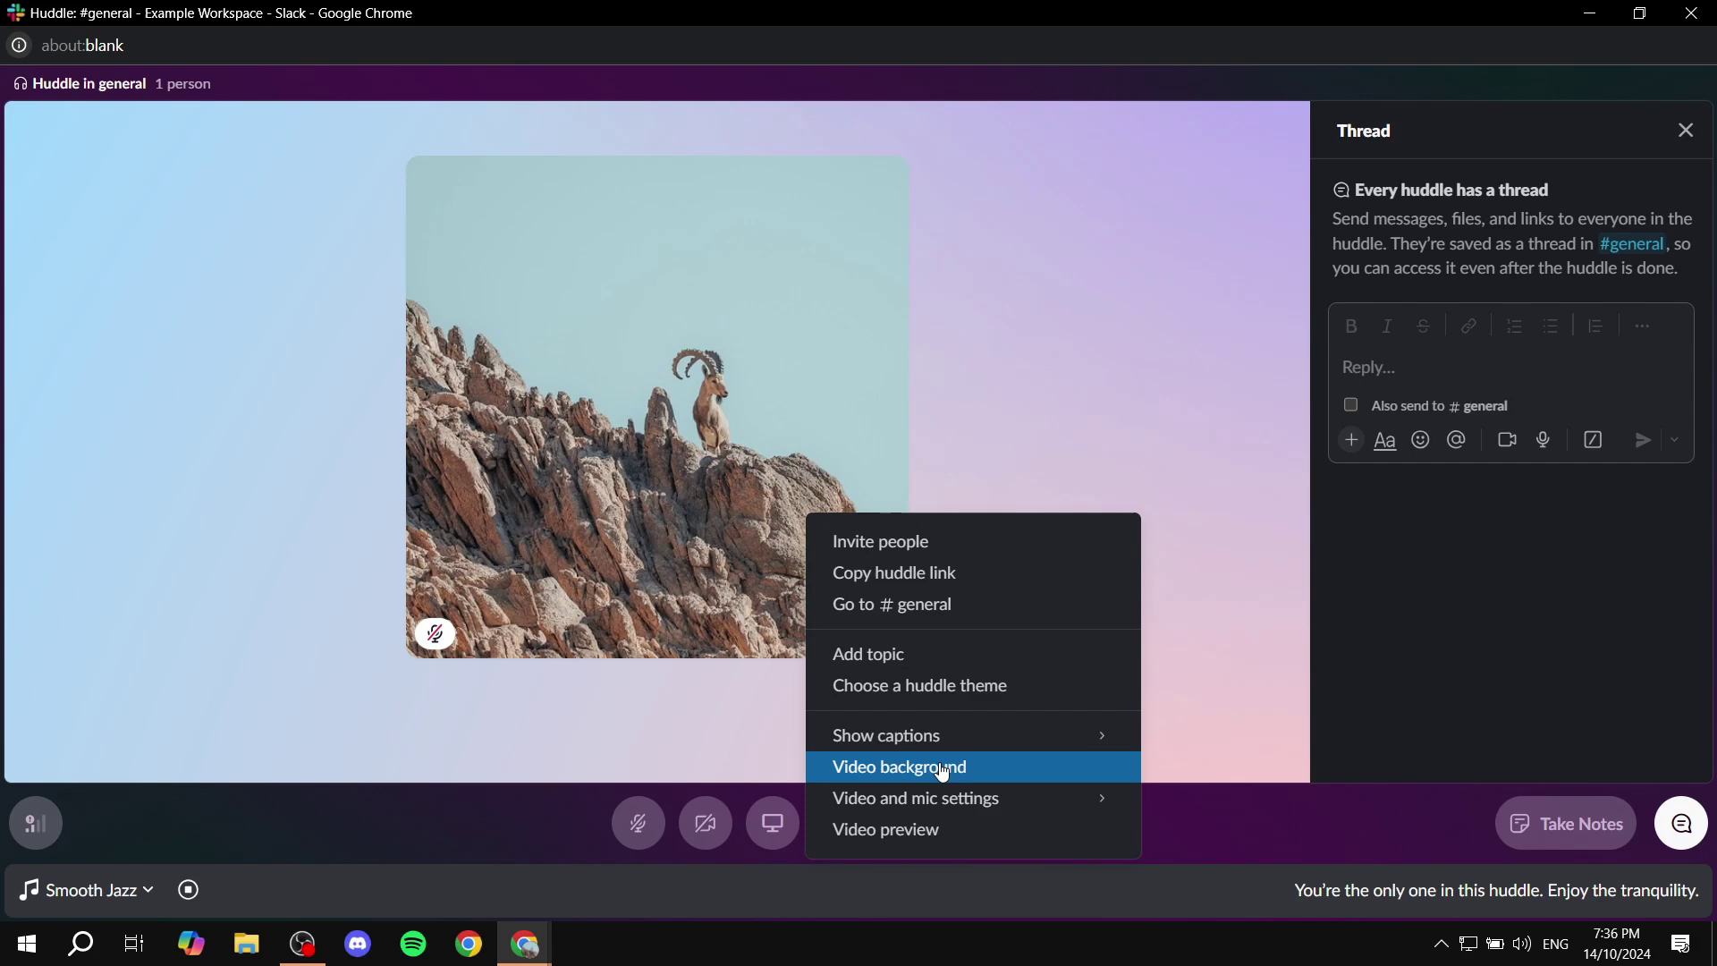
click(188, 891)
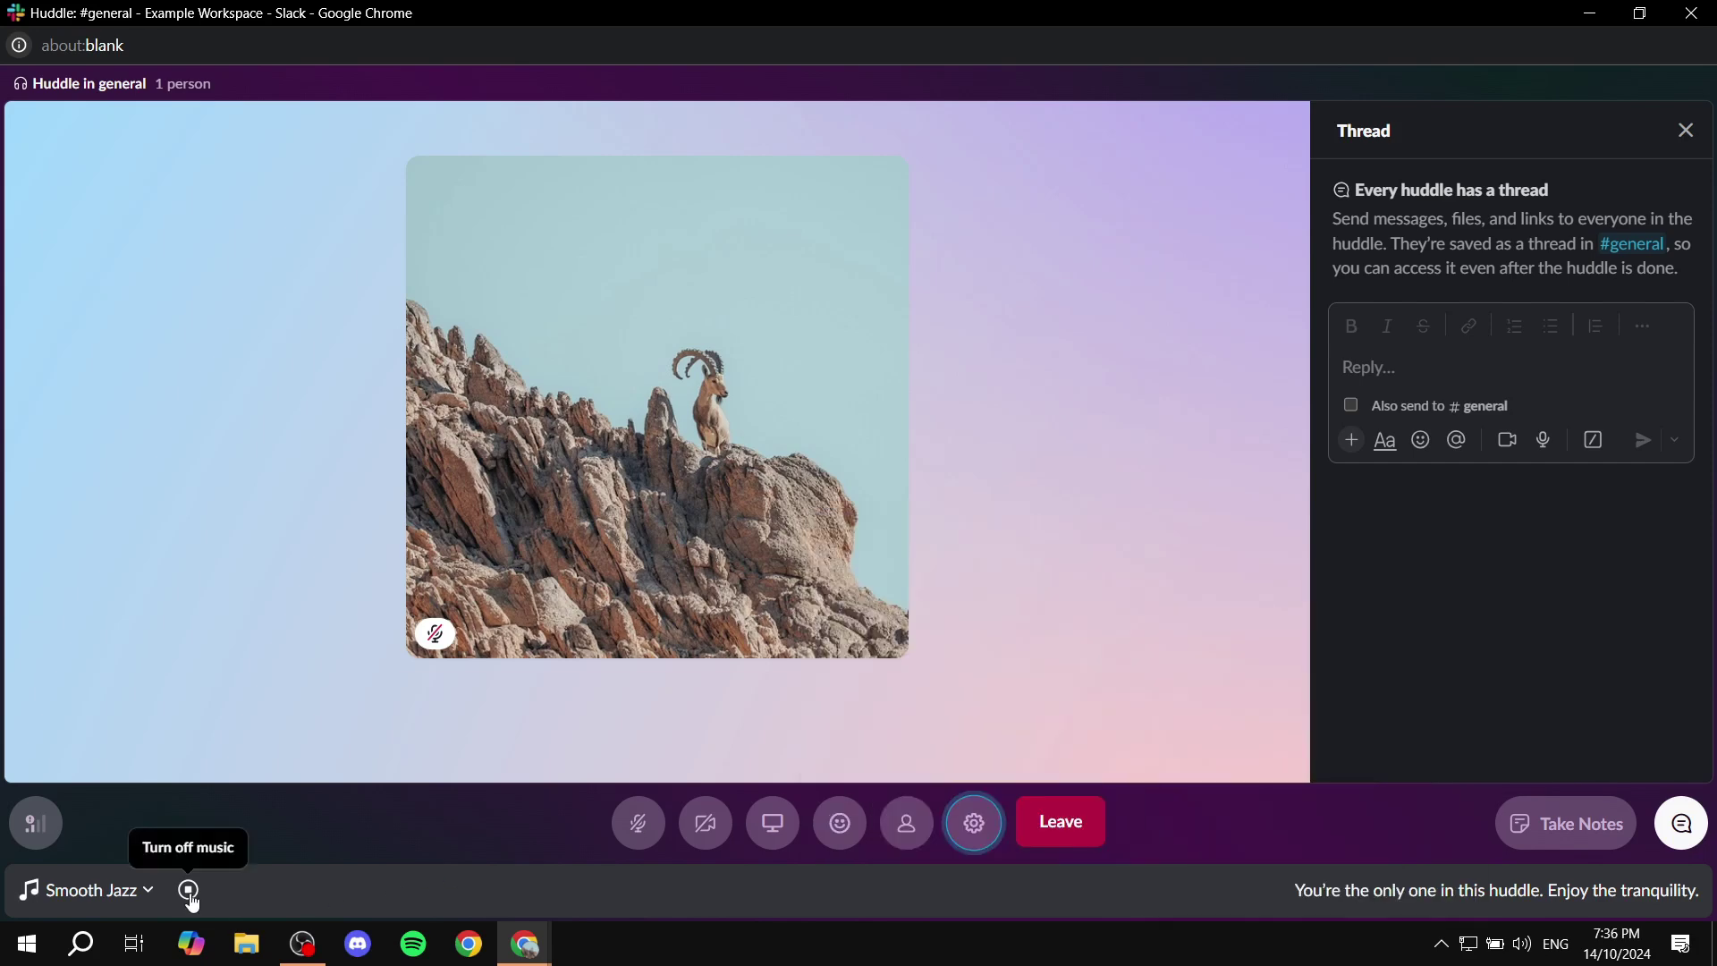
click(189, 891)
Set the huddle's video background to the Office image.
click(974, 885)
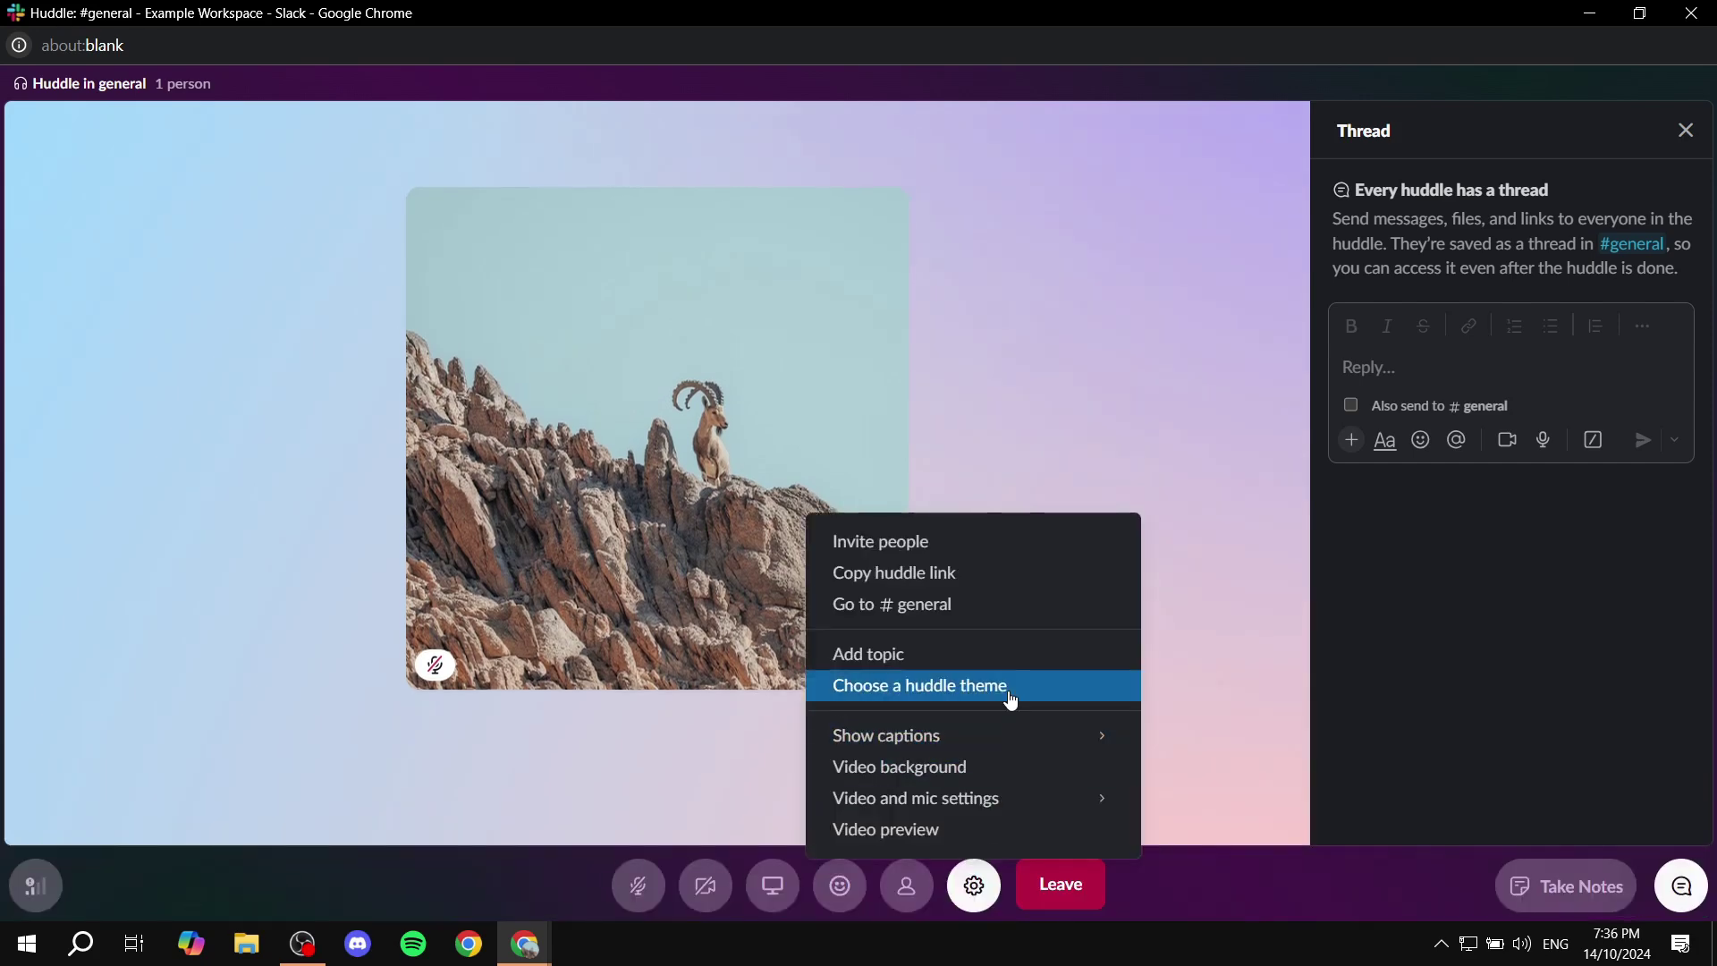
mouse_move(1008, 806)
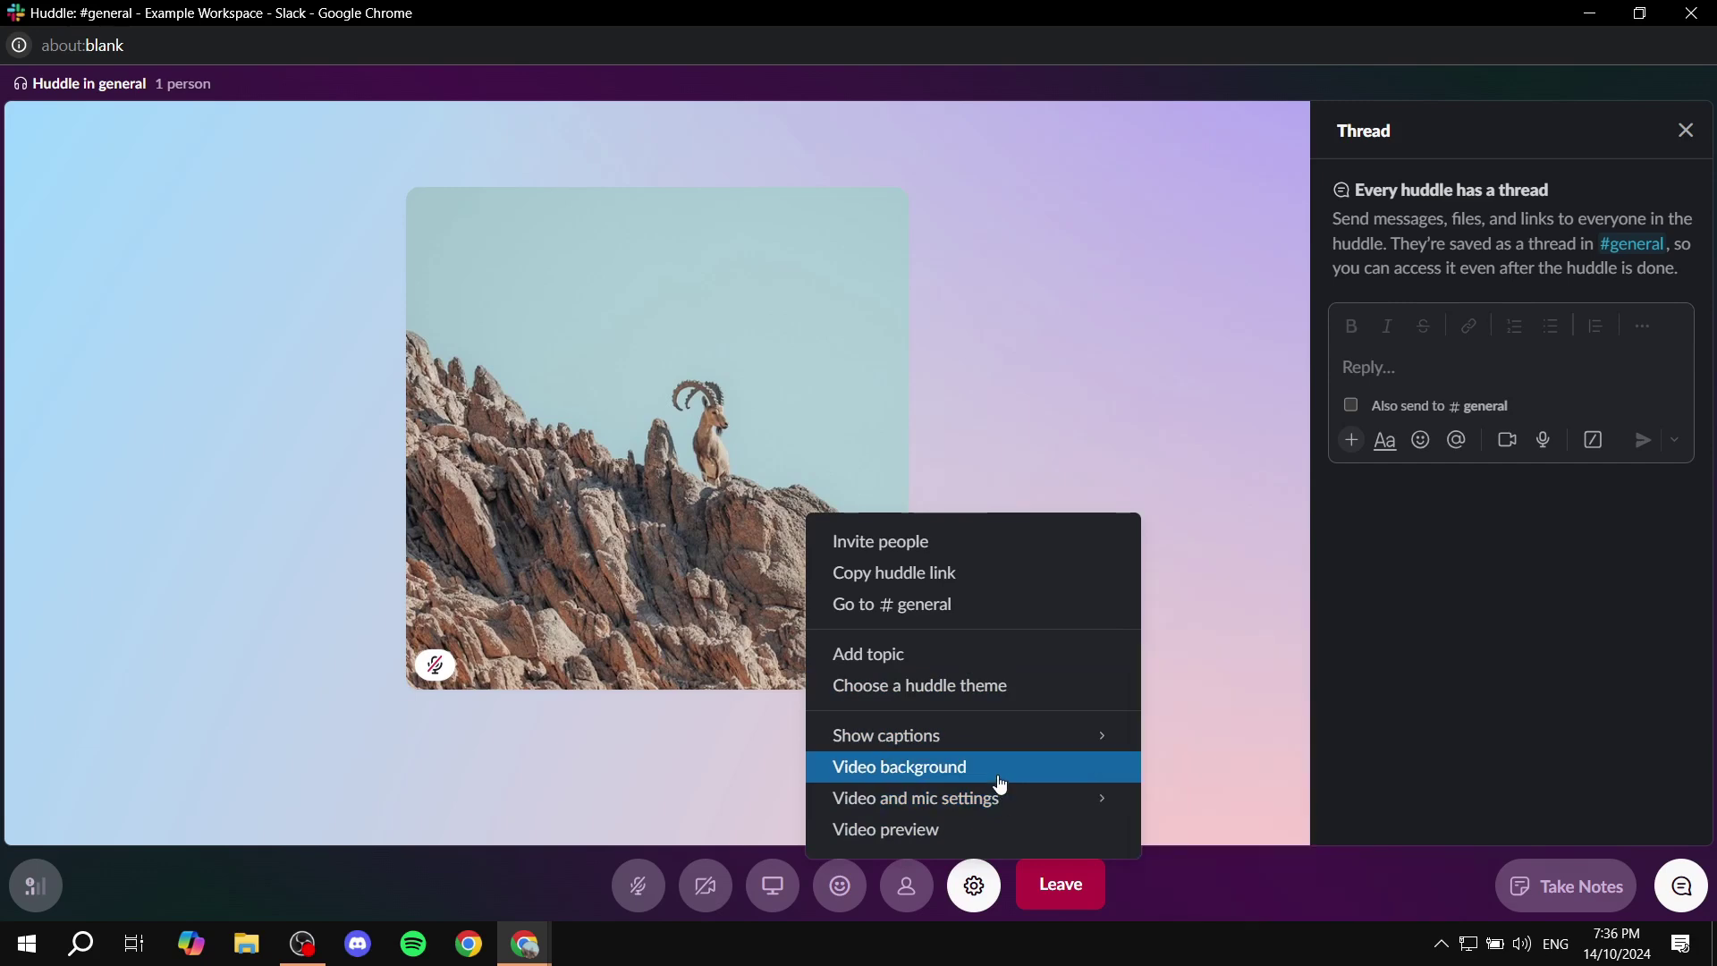
click(942, 769)
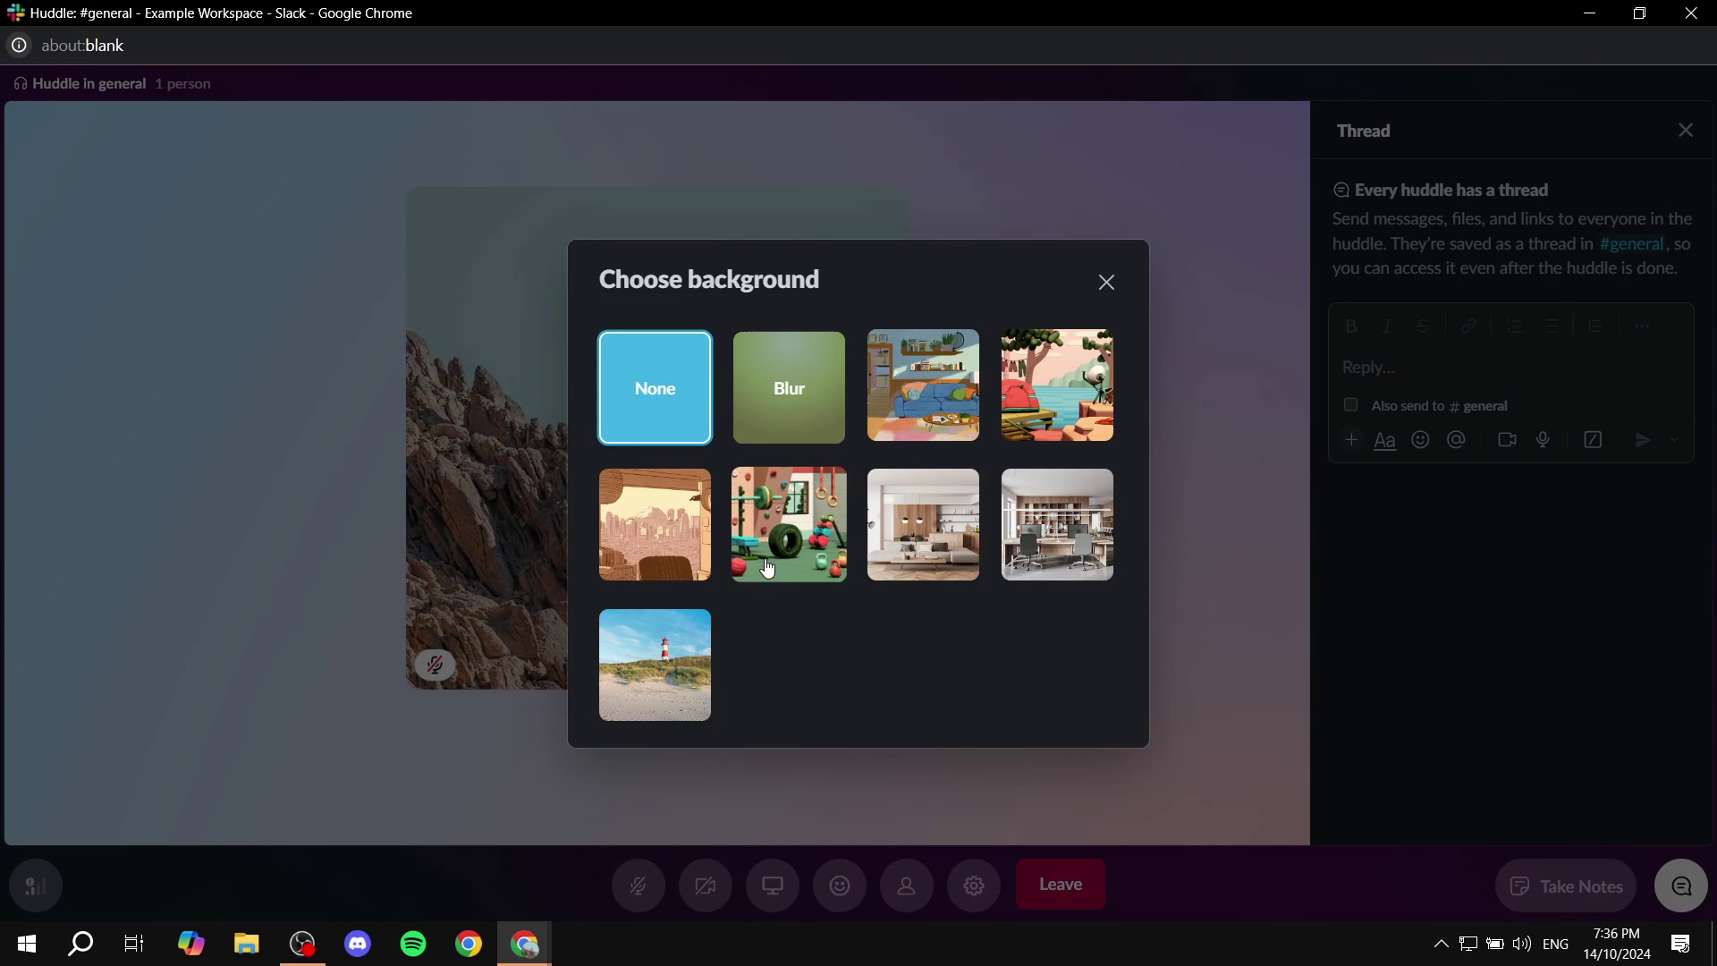
click(1106, 533)
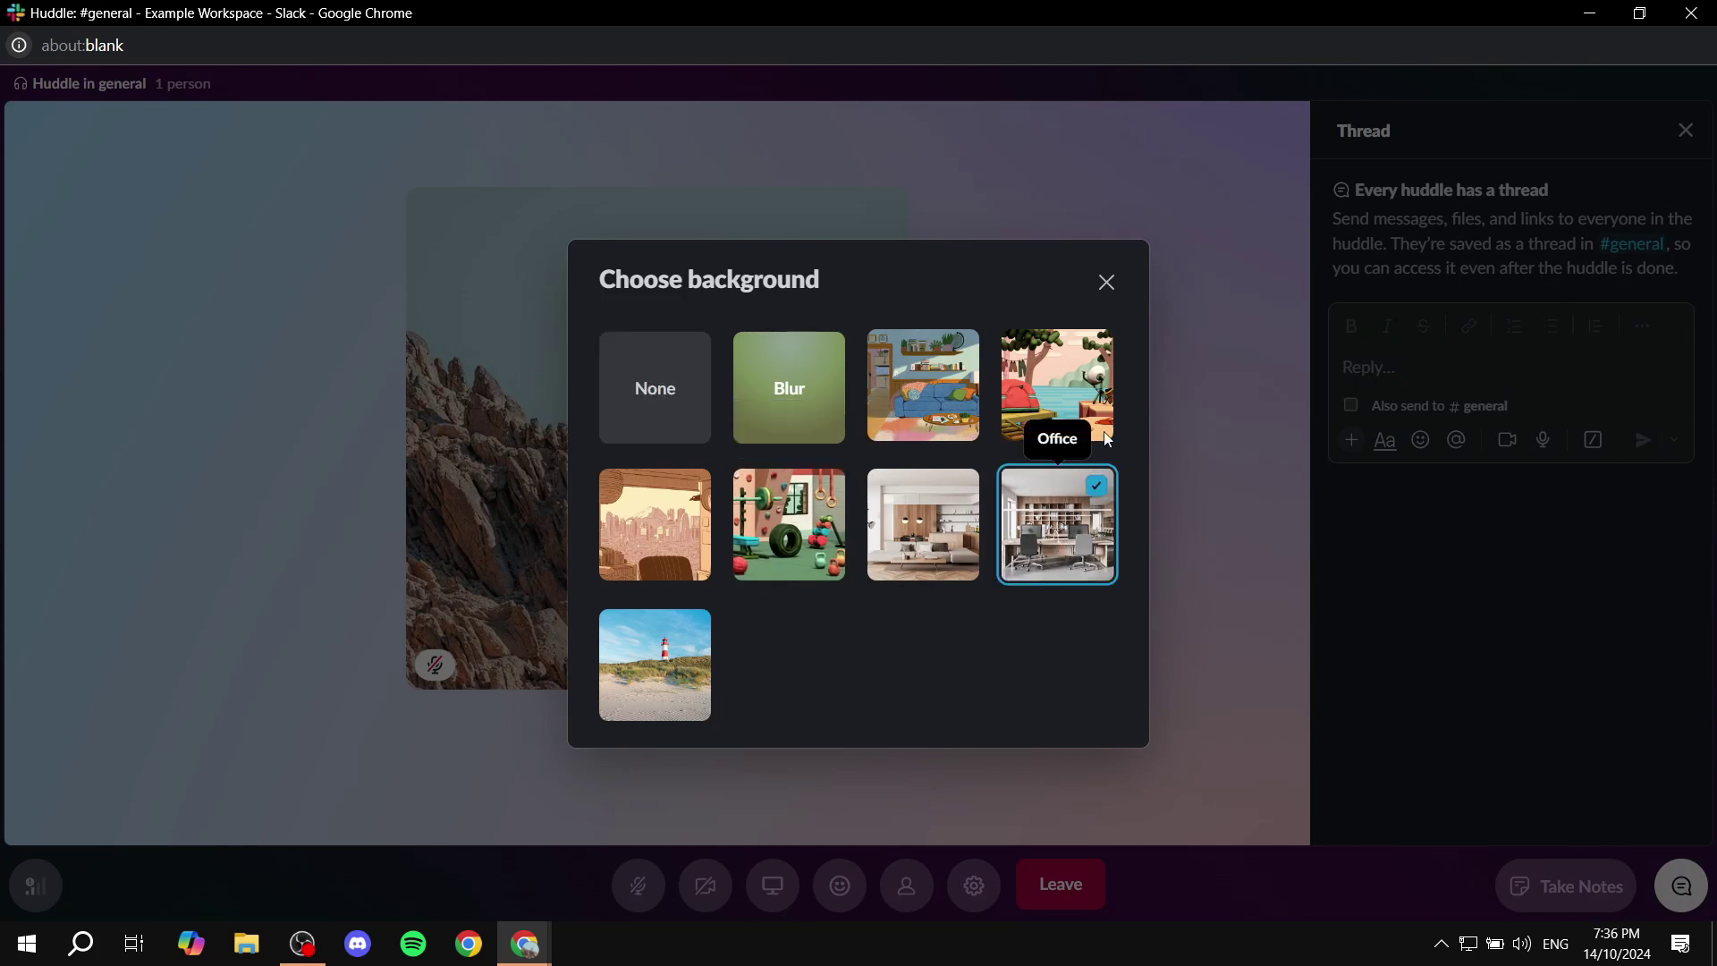
click(1107, 281)
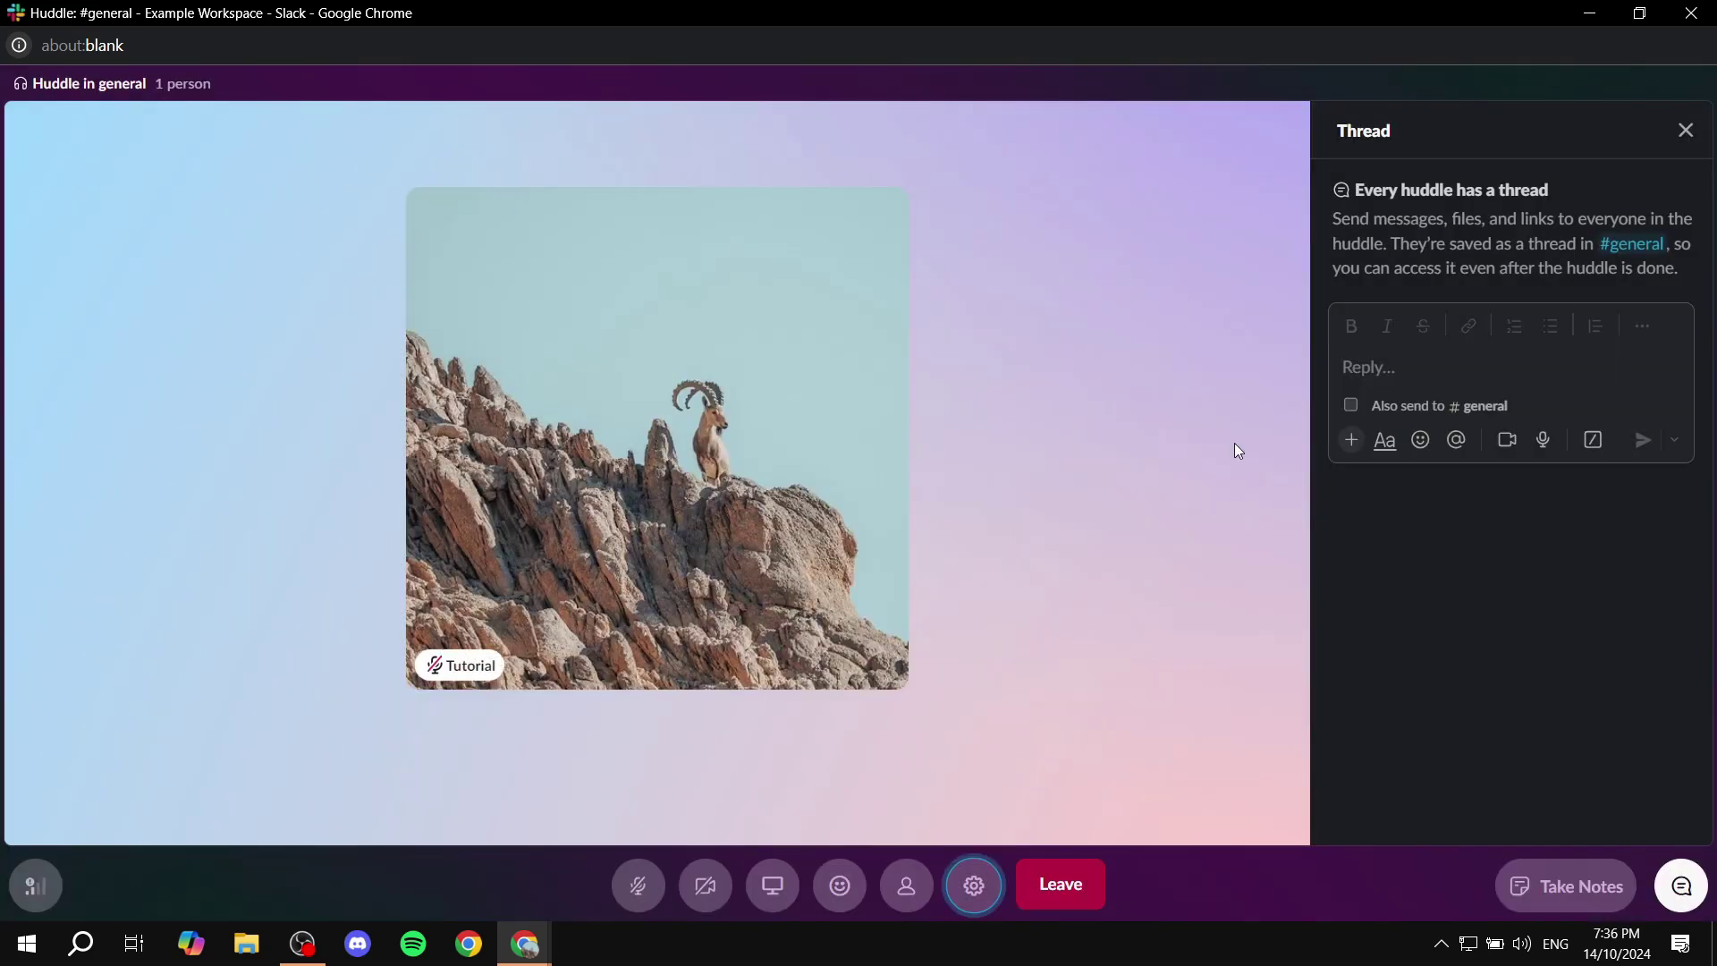
Change the video background to the photo of the modern living room with wooden shelving.
click(974, 885)
click(1046, 772)
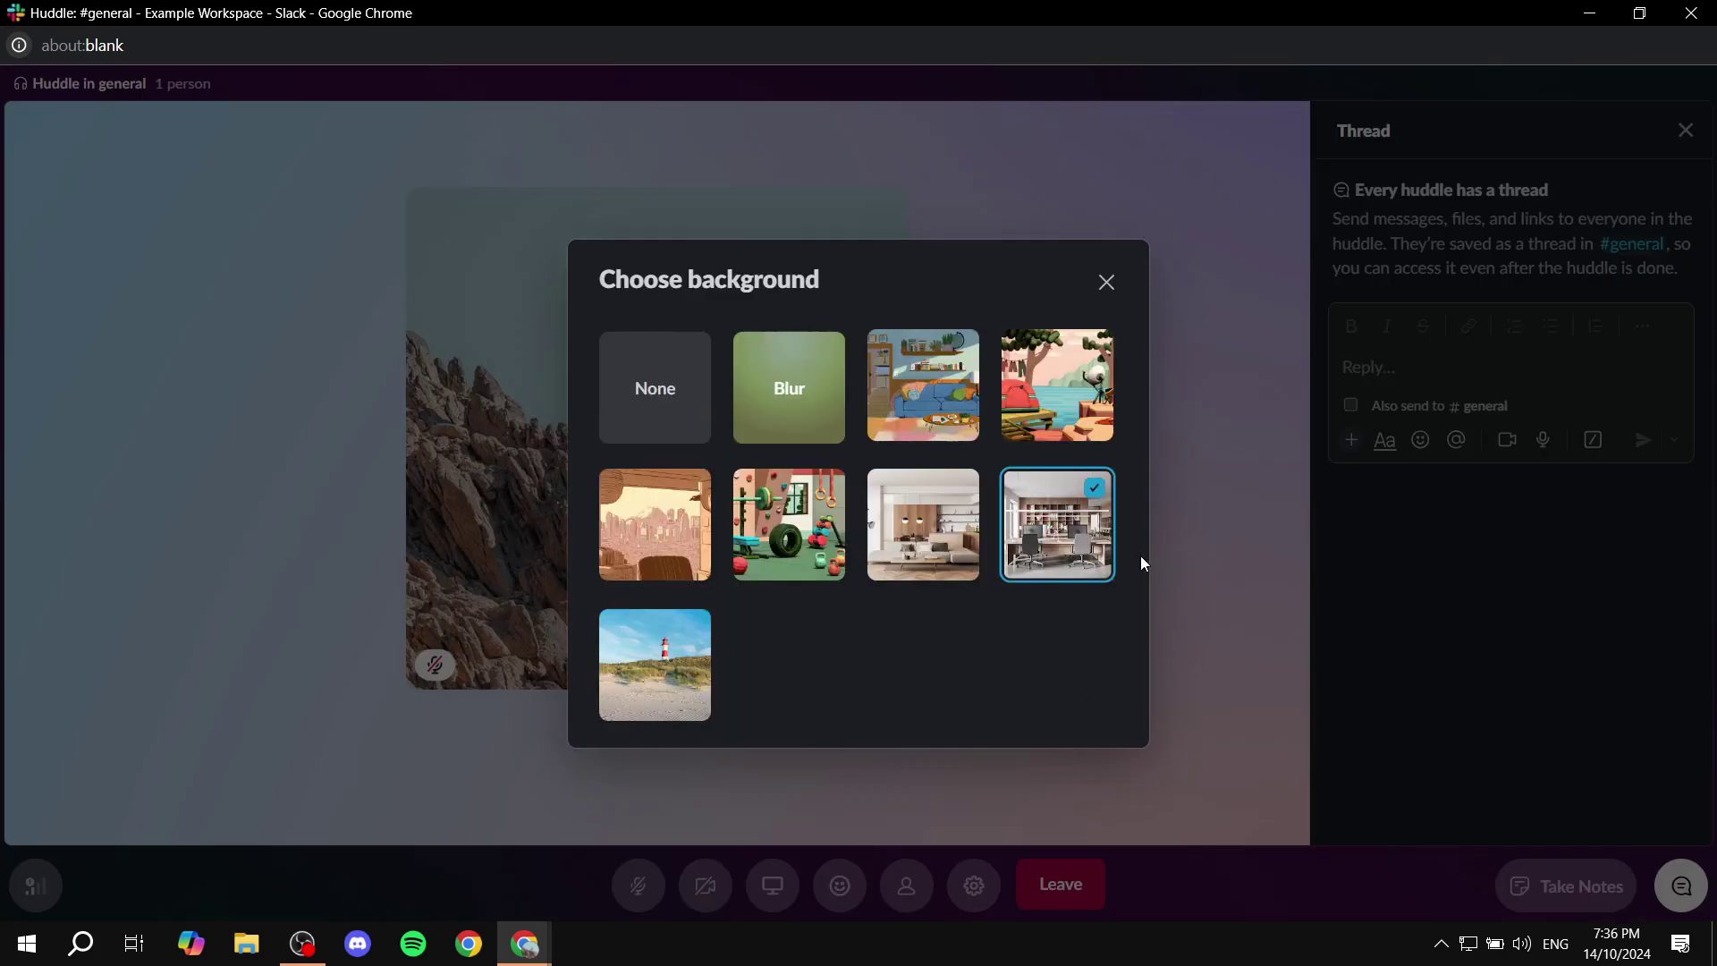
click(926, 528)
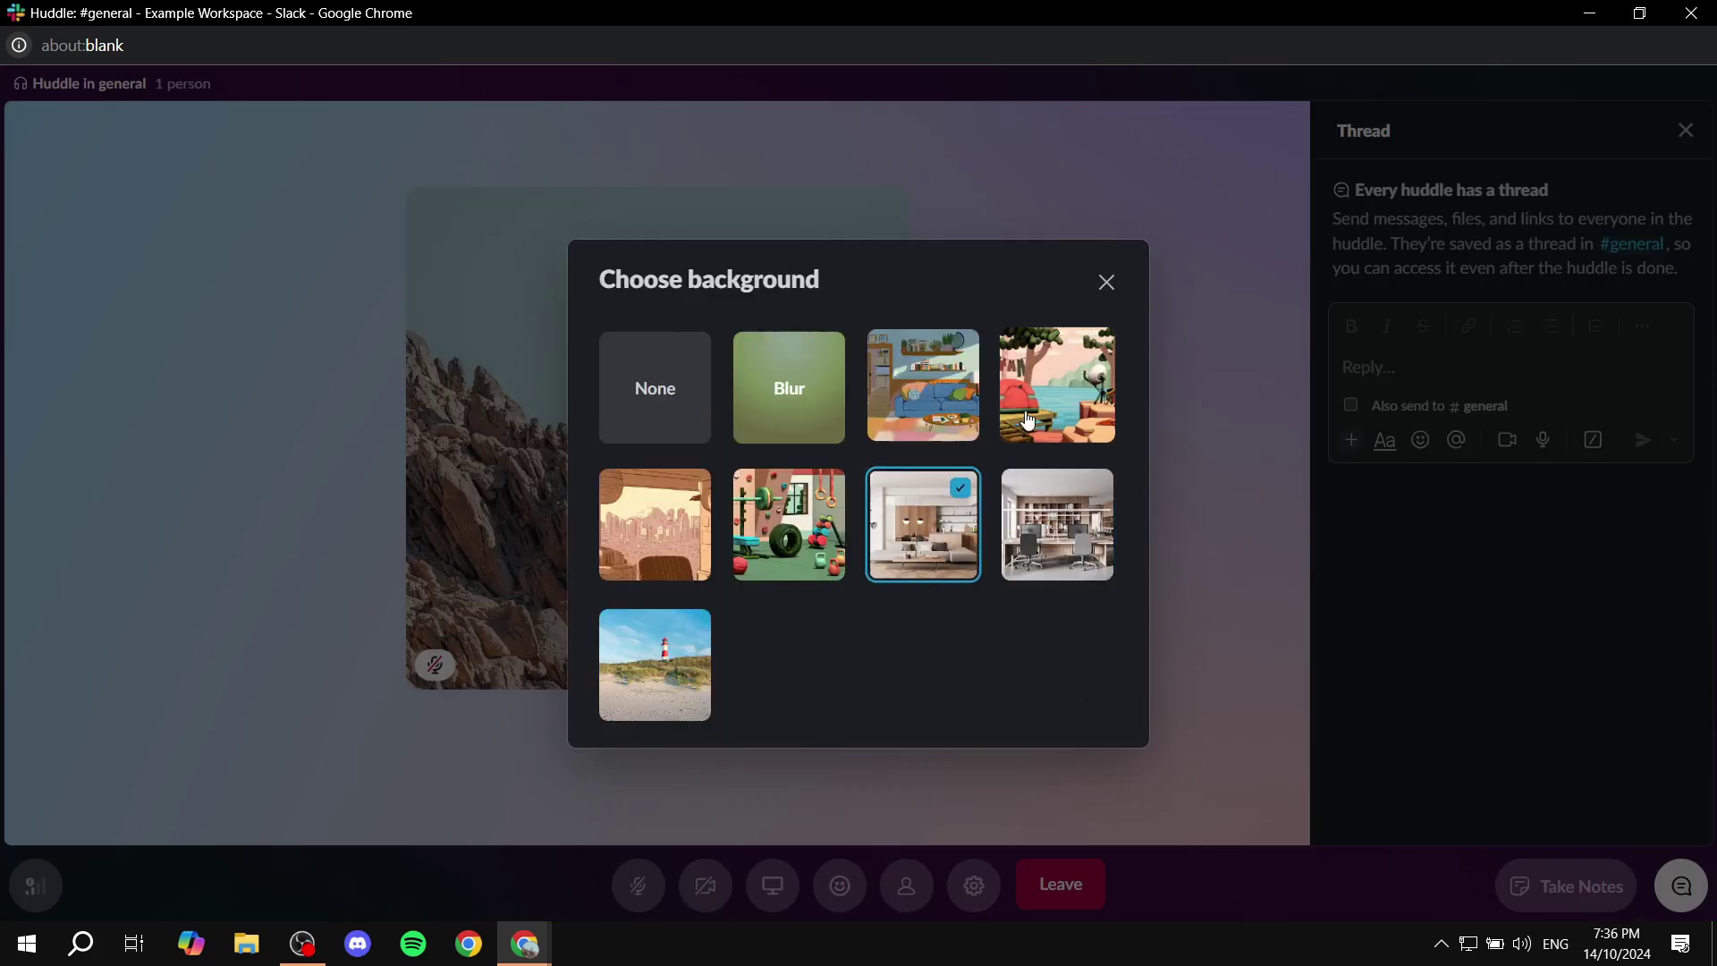
click(1109, 282)
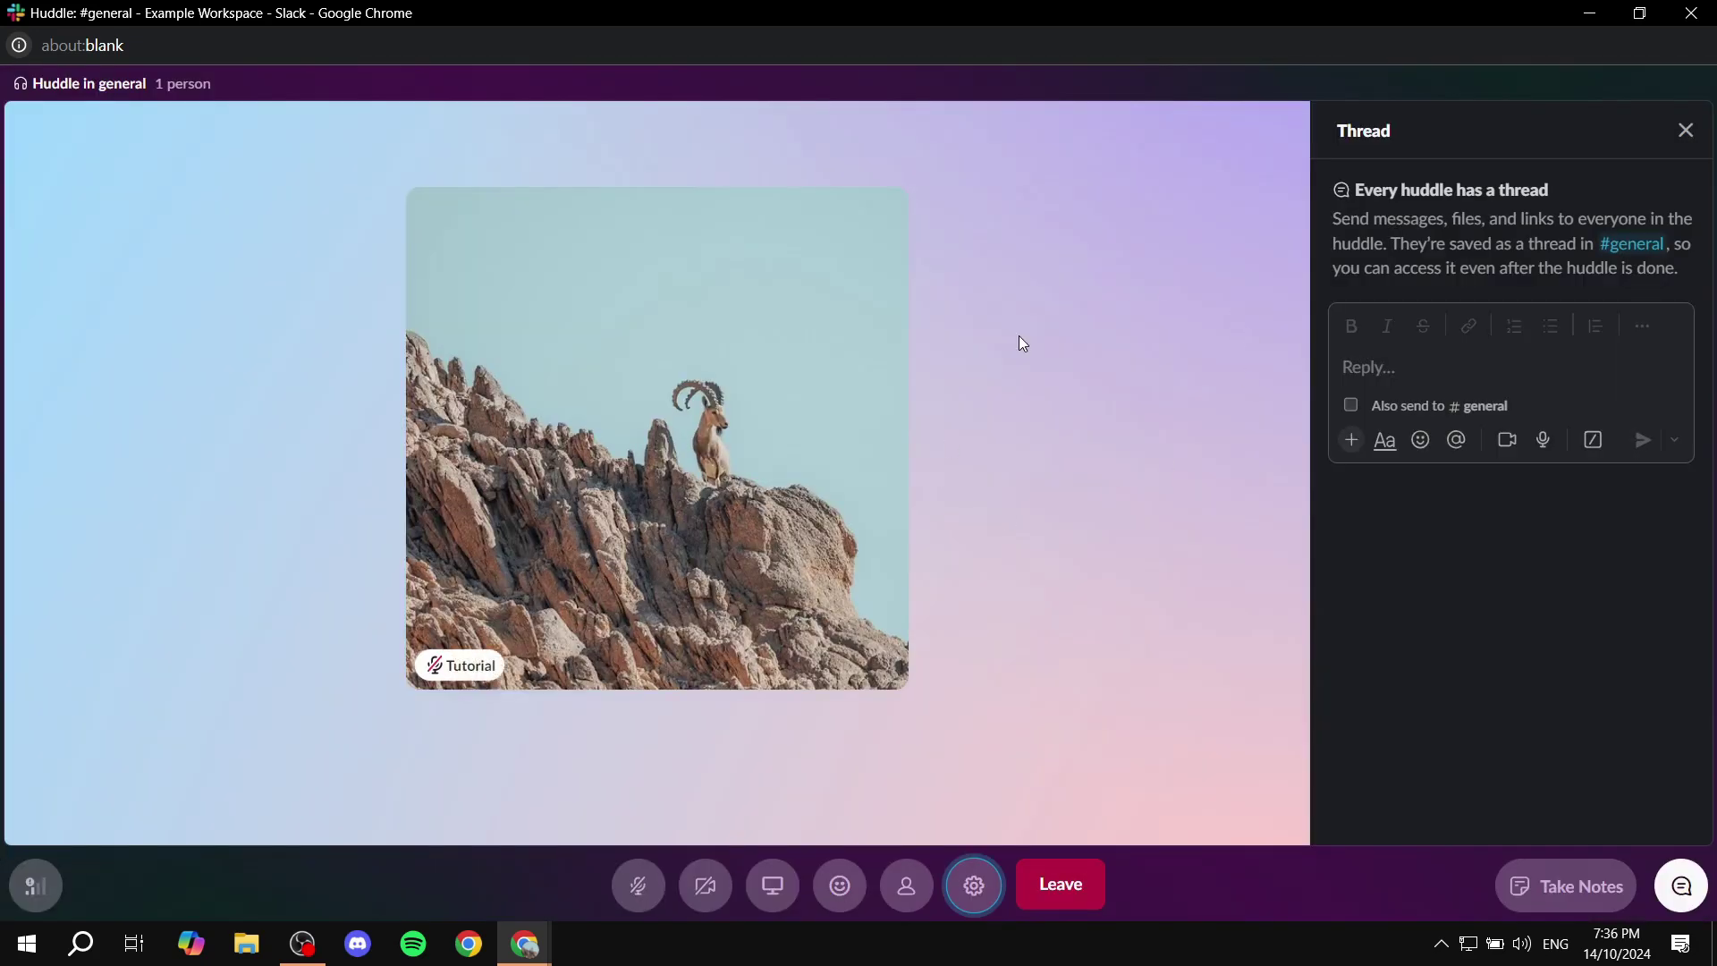
Set the huddle theme to the dark blue, green and orange swirl from the Colors group.
click(974, 885)
mouse_move(987, 734)
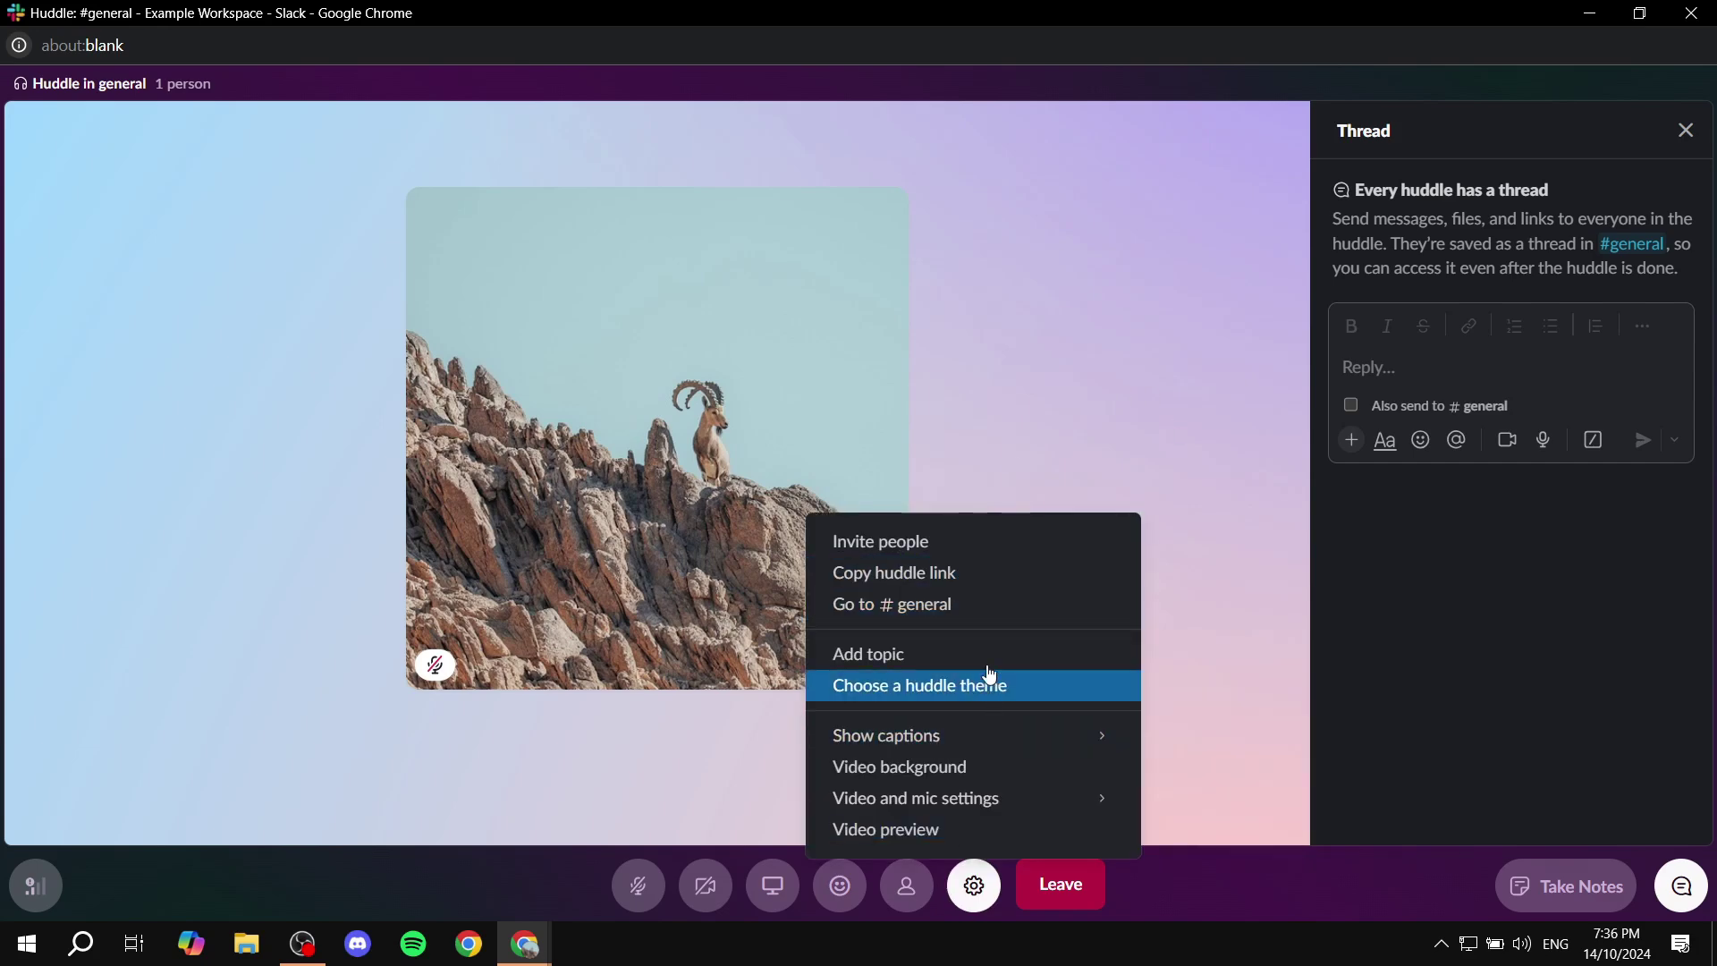
click(920, 691)
click(1059, 594)
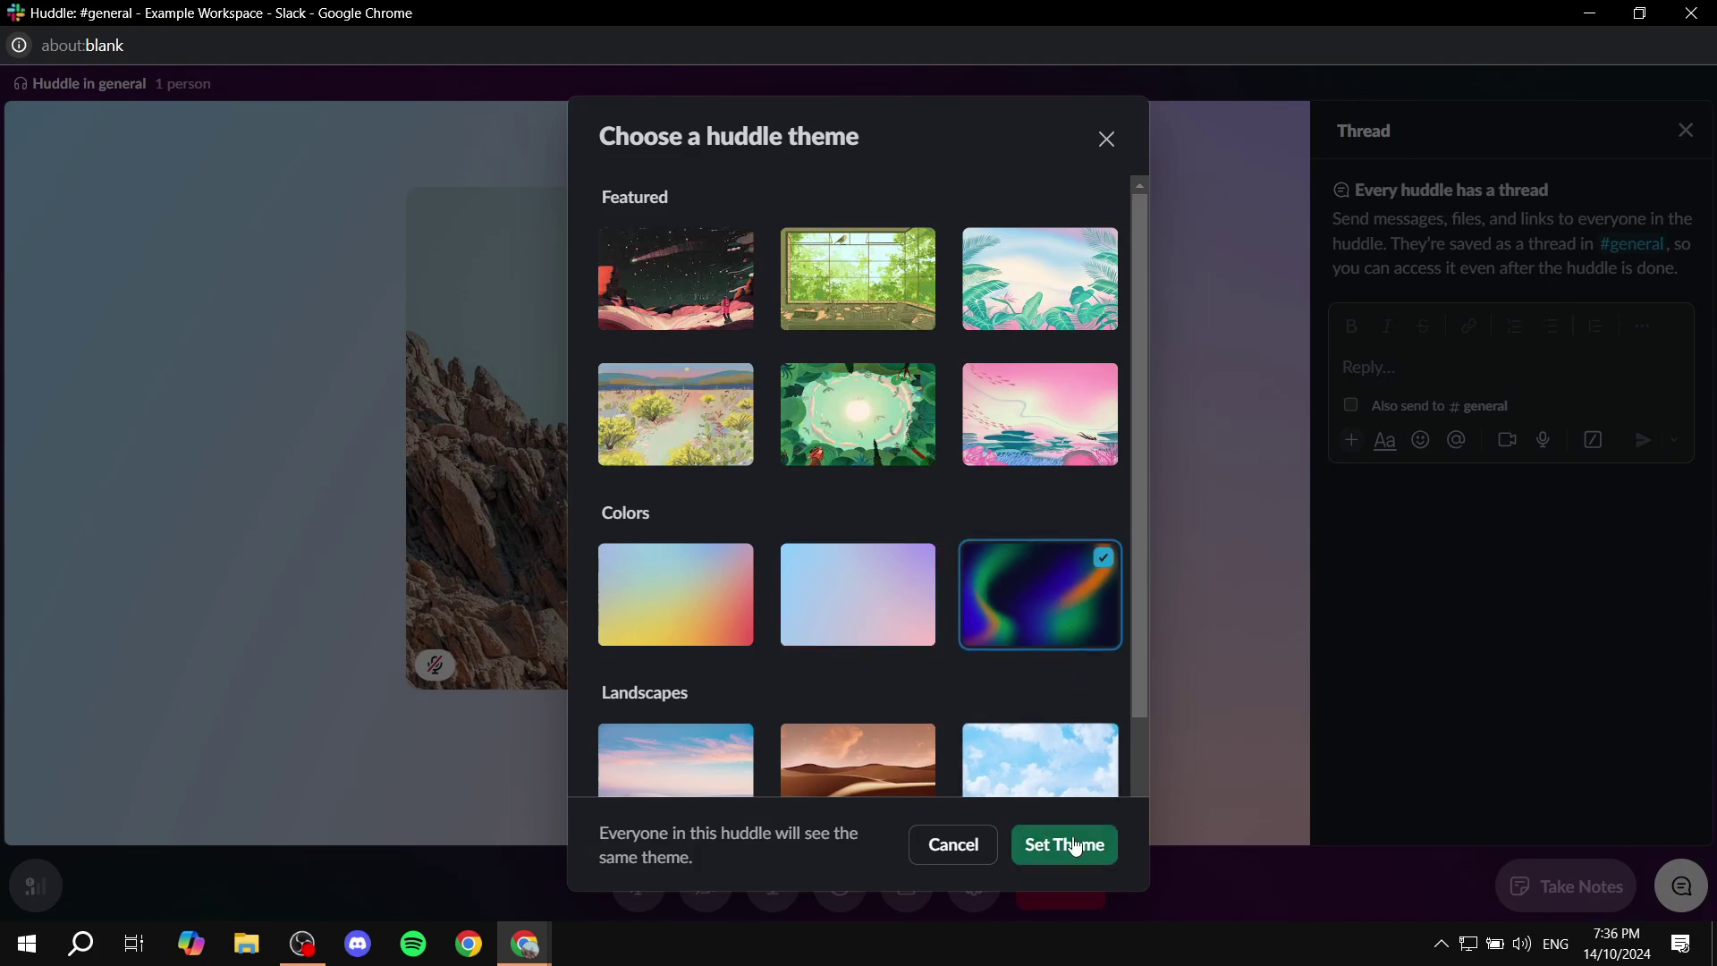
click(1073, 840)
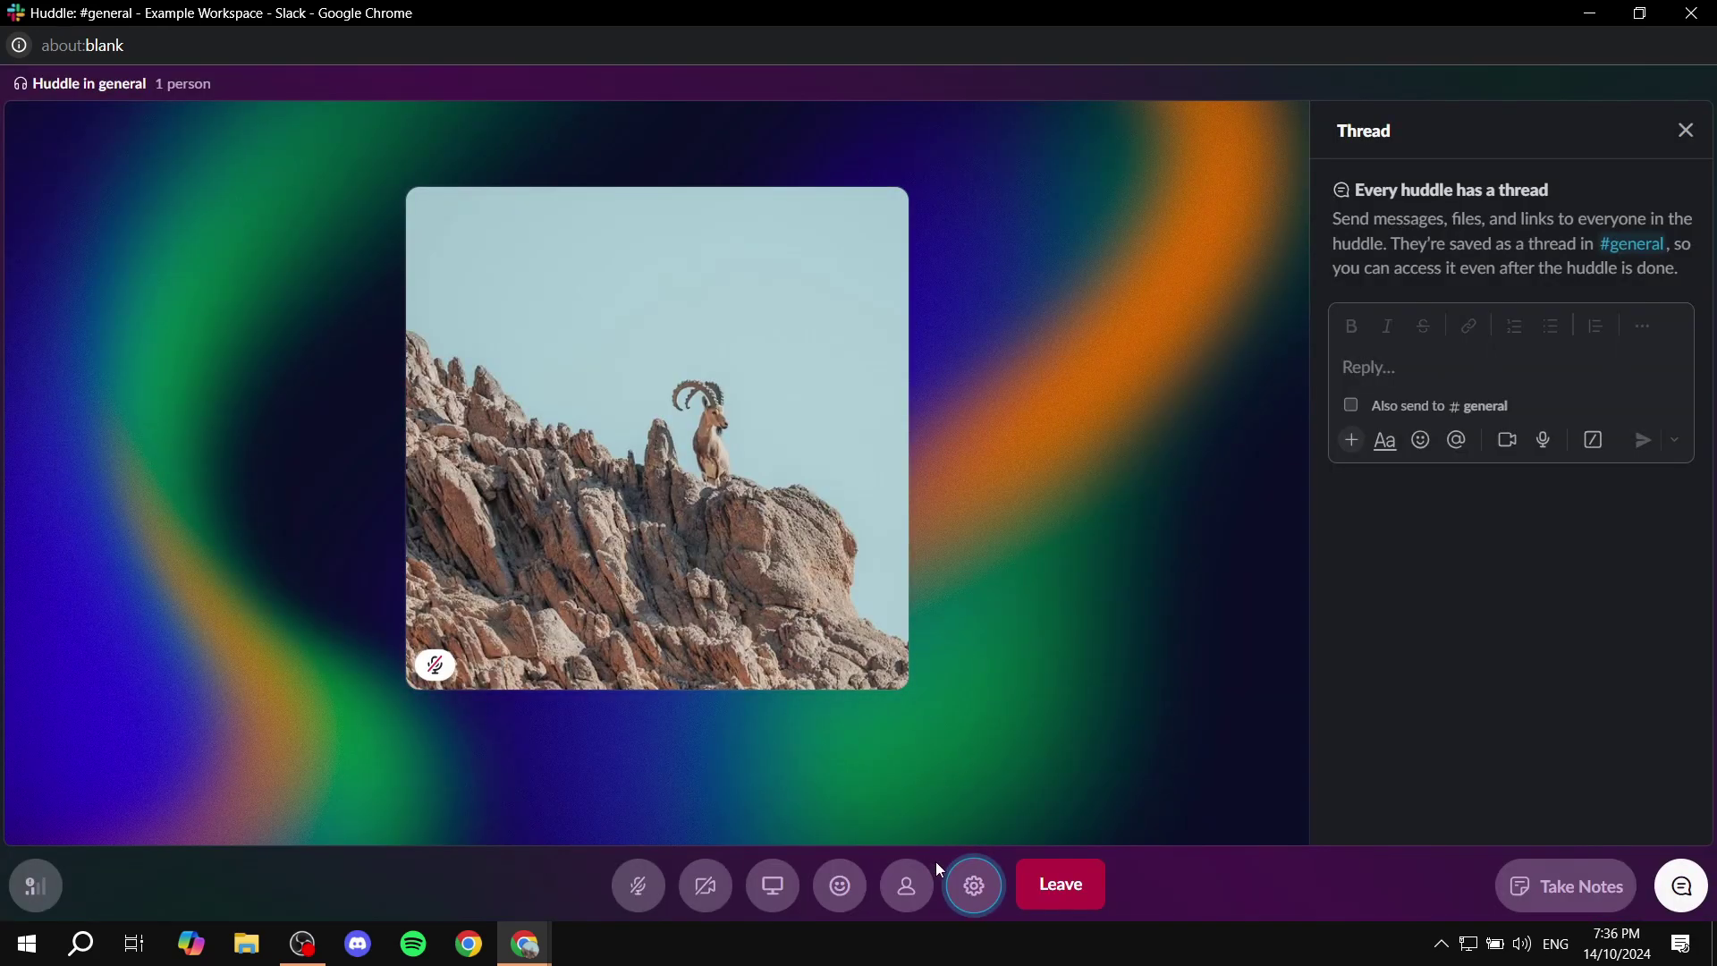
Change the huddle theme to the orange and blue nebula from the Landscapes group.
click(974, 886)
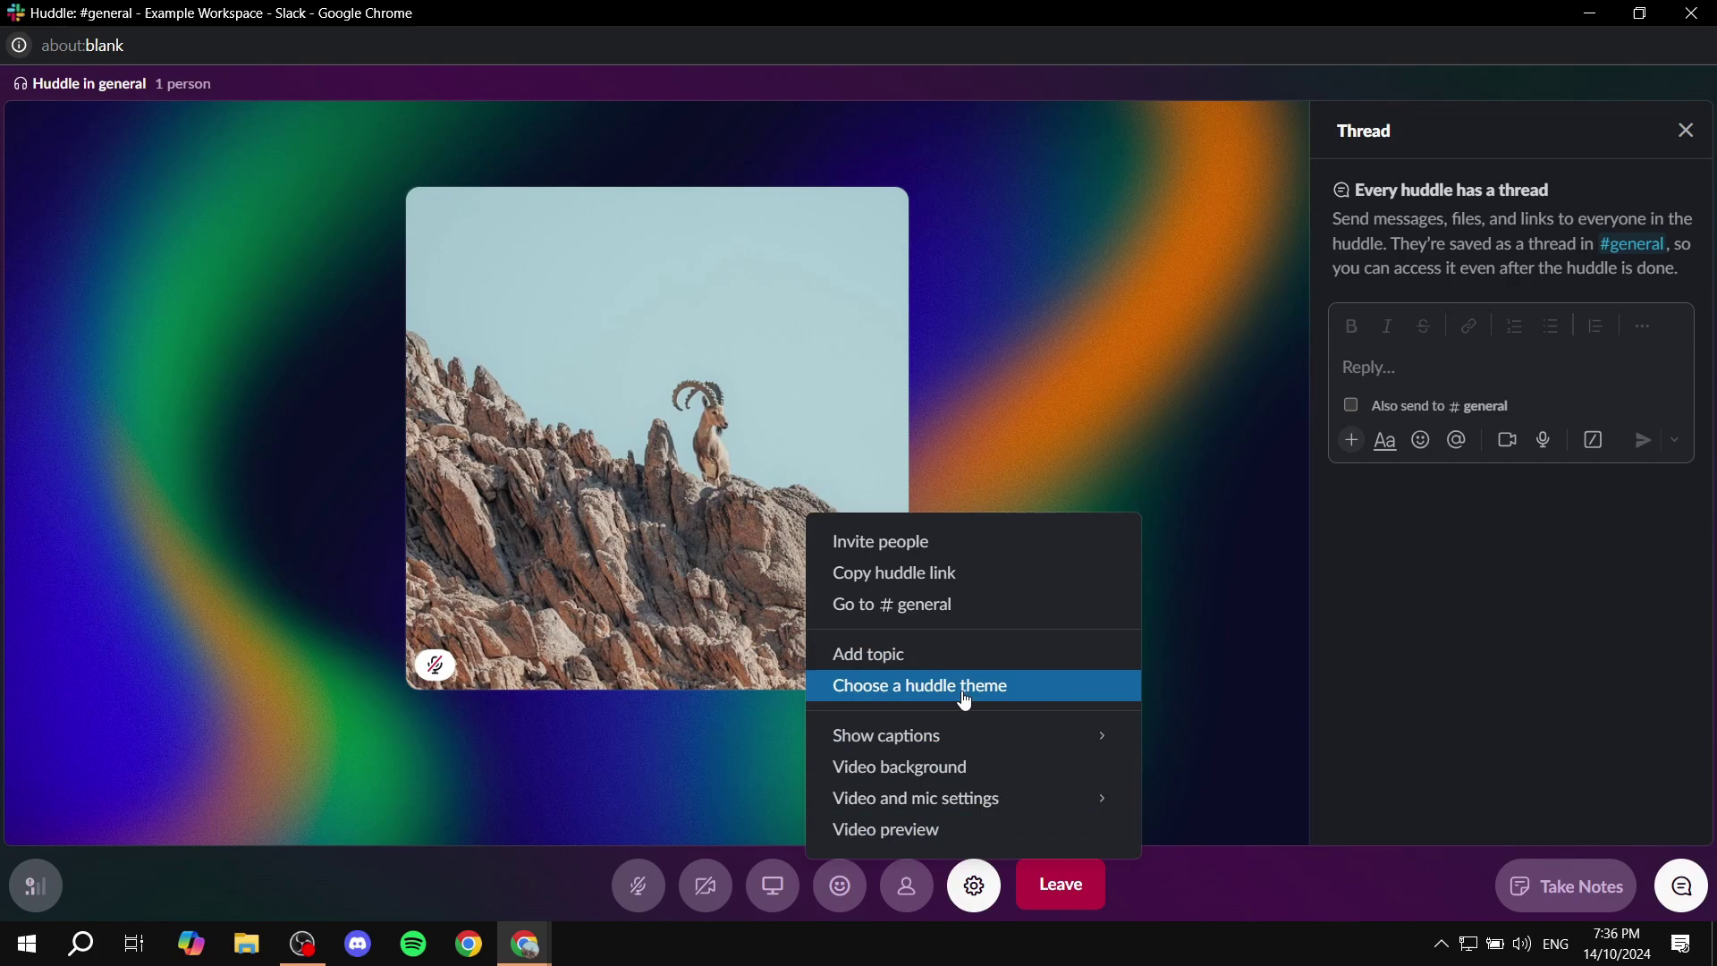
click(883, 698)
scroll(941, 579, down, 2)
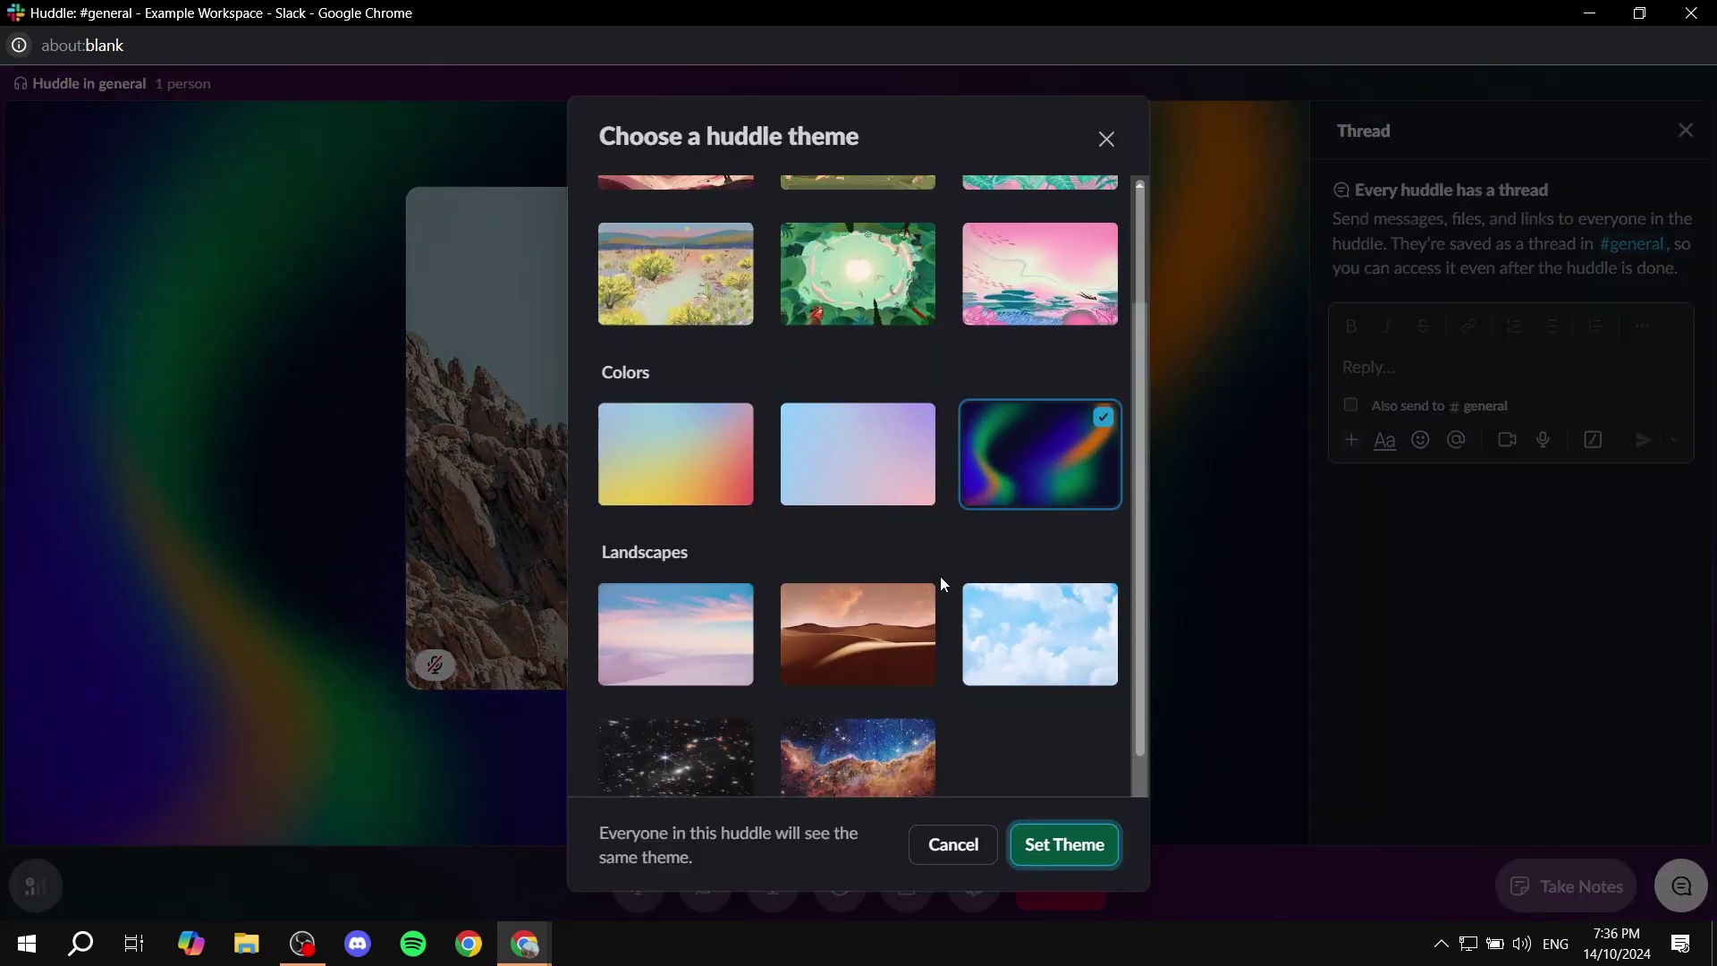
scroll(858, 689, down, 1)
click(880, 707)
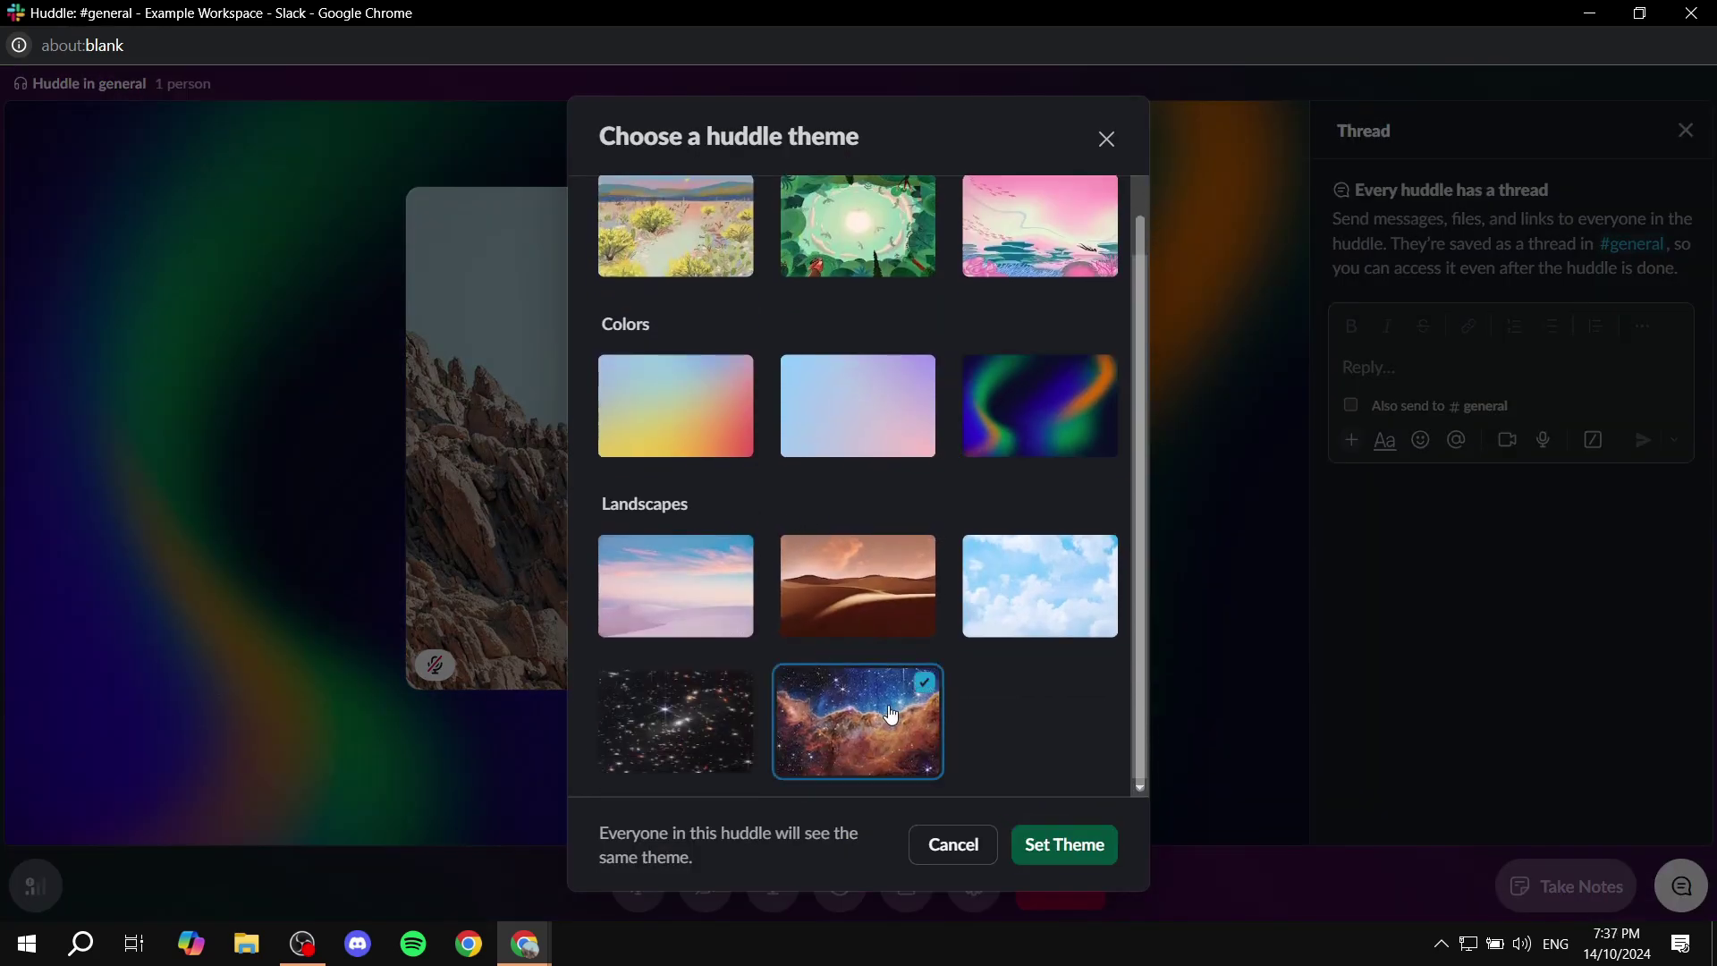
click(1081, 854)
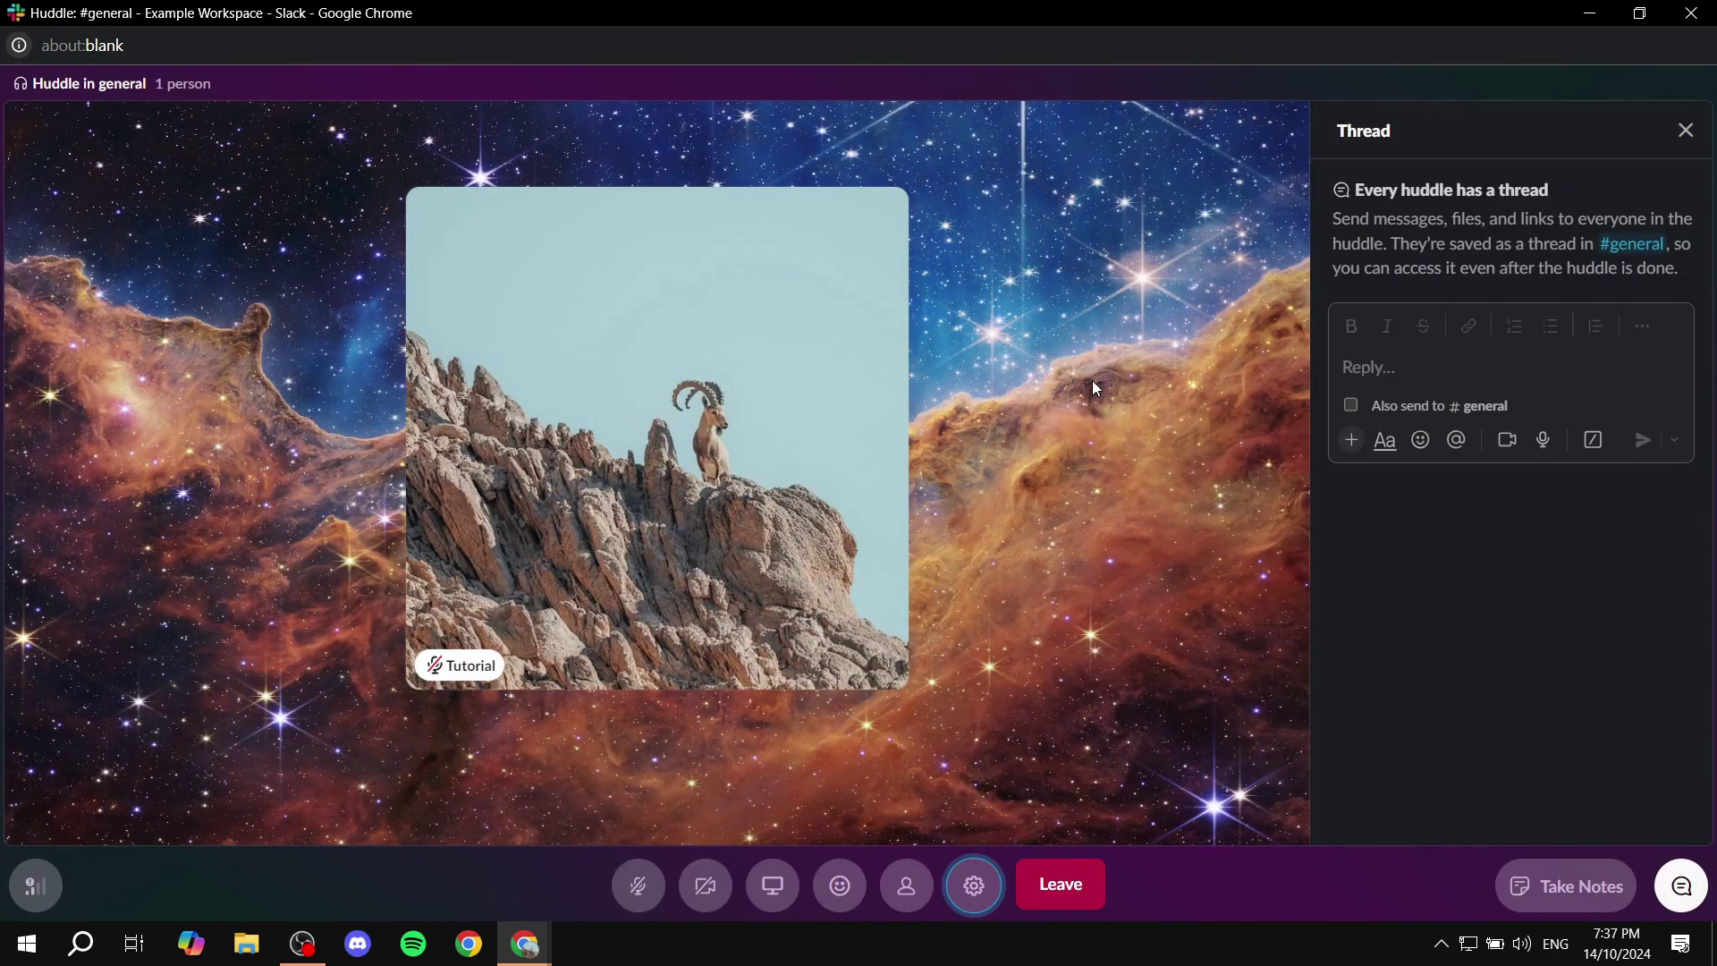
Switch the huddle theme back to the dark multicolour swirl from the Colors group.
click(973, 881)
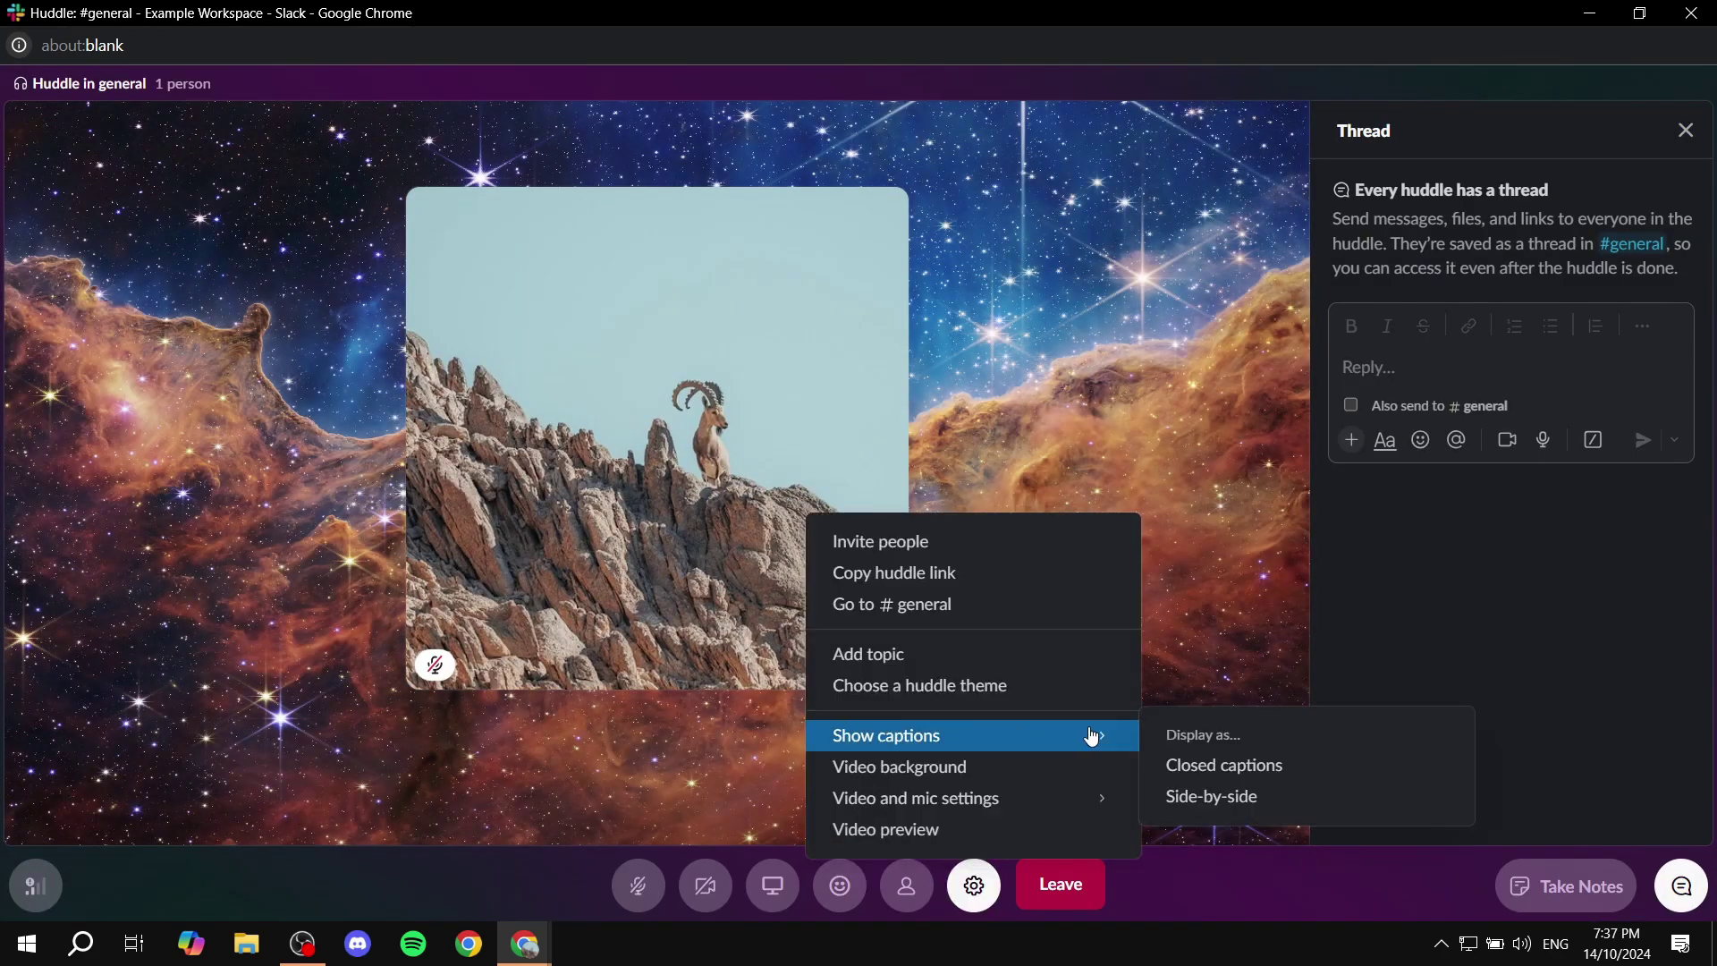
click(1050, 684)
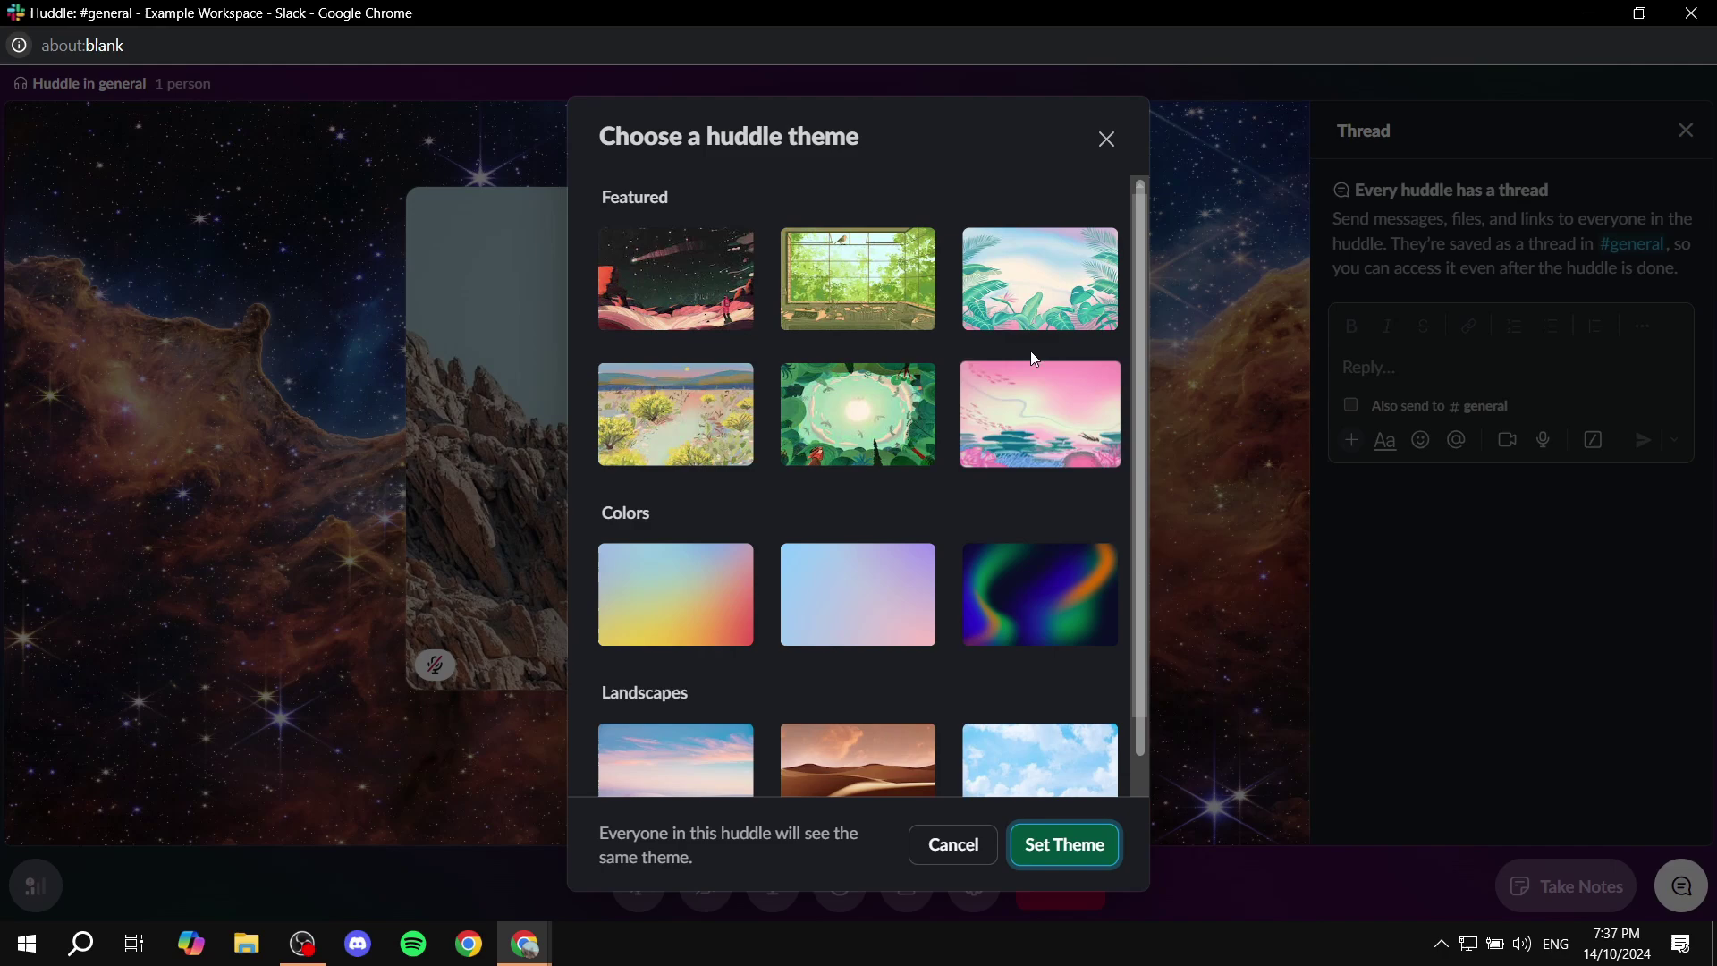
click(701, 276)
click(1039, 601)
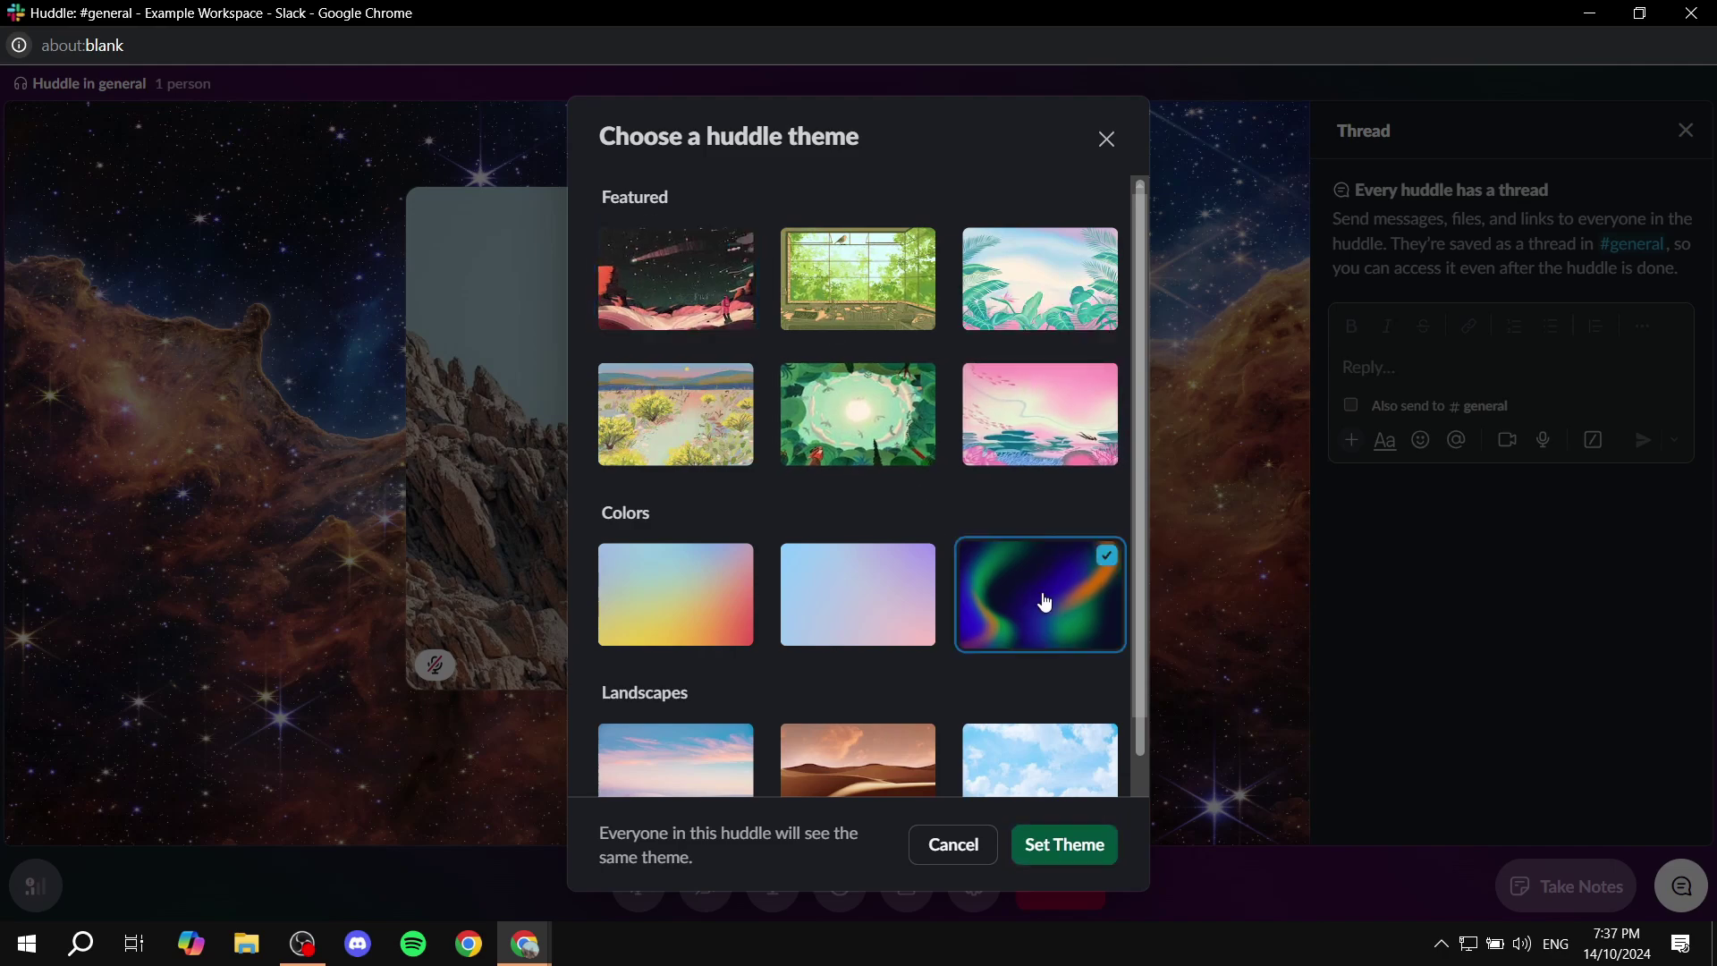
click(1088, 857)
Choose the Office image again as the video background and close the background choices.
click(983, 881)
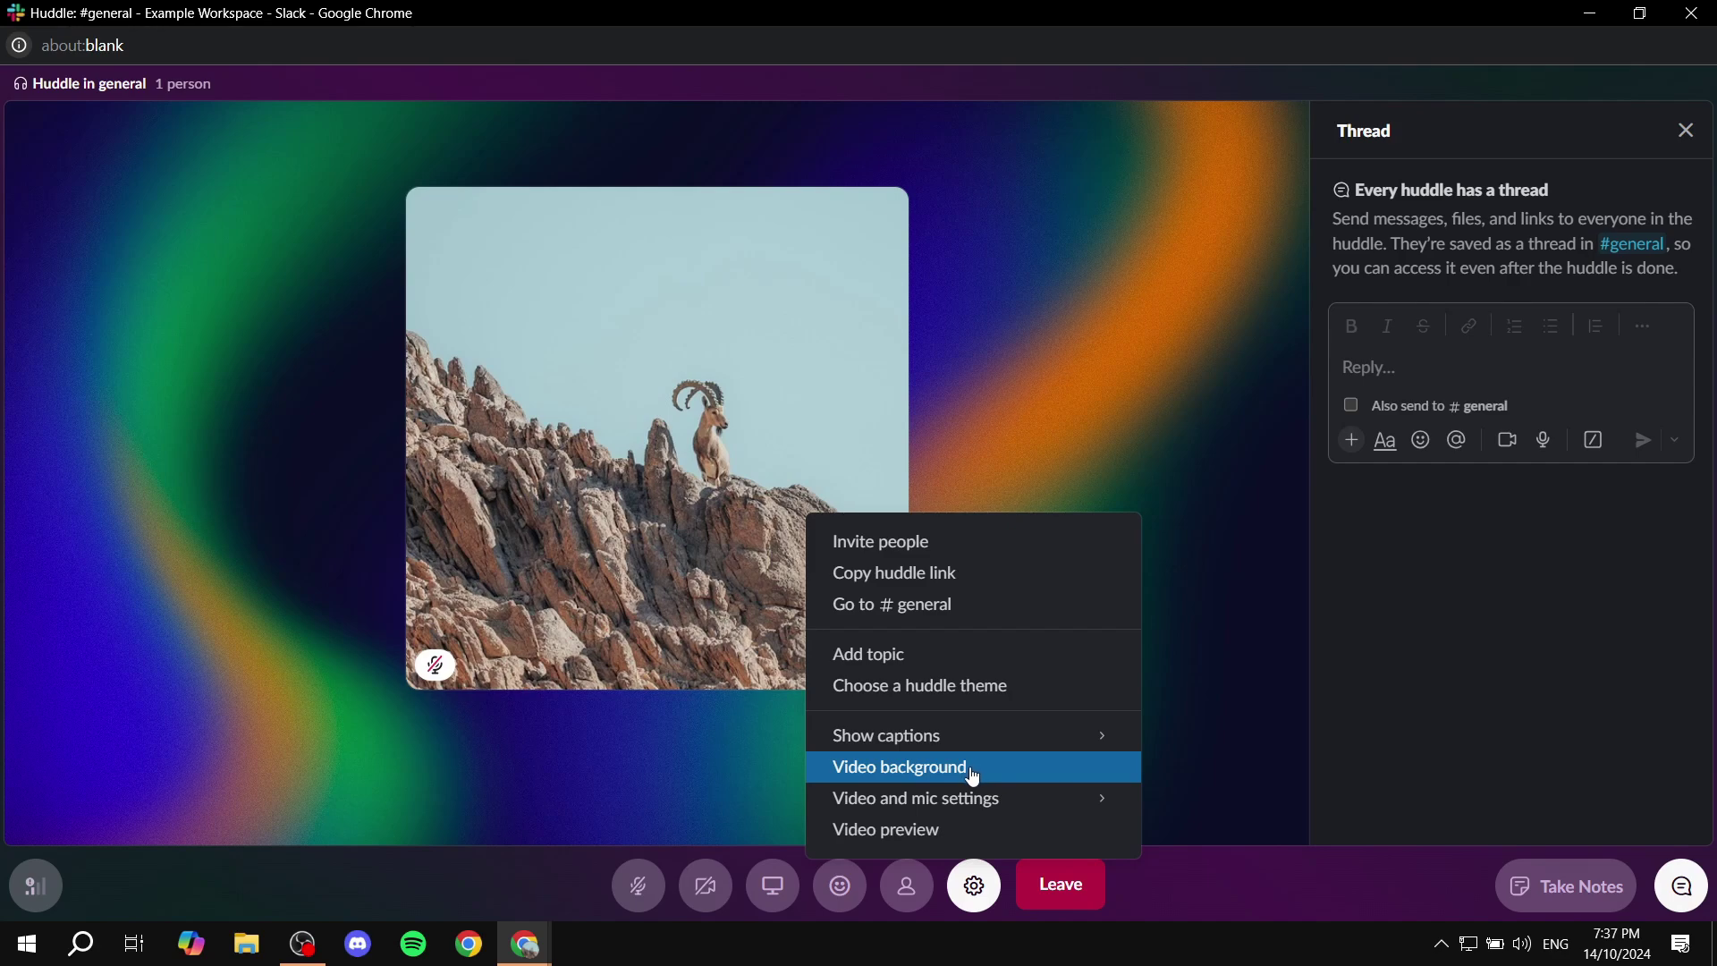
click(974, 771)
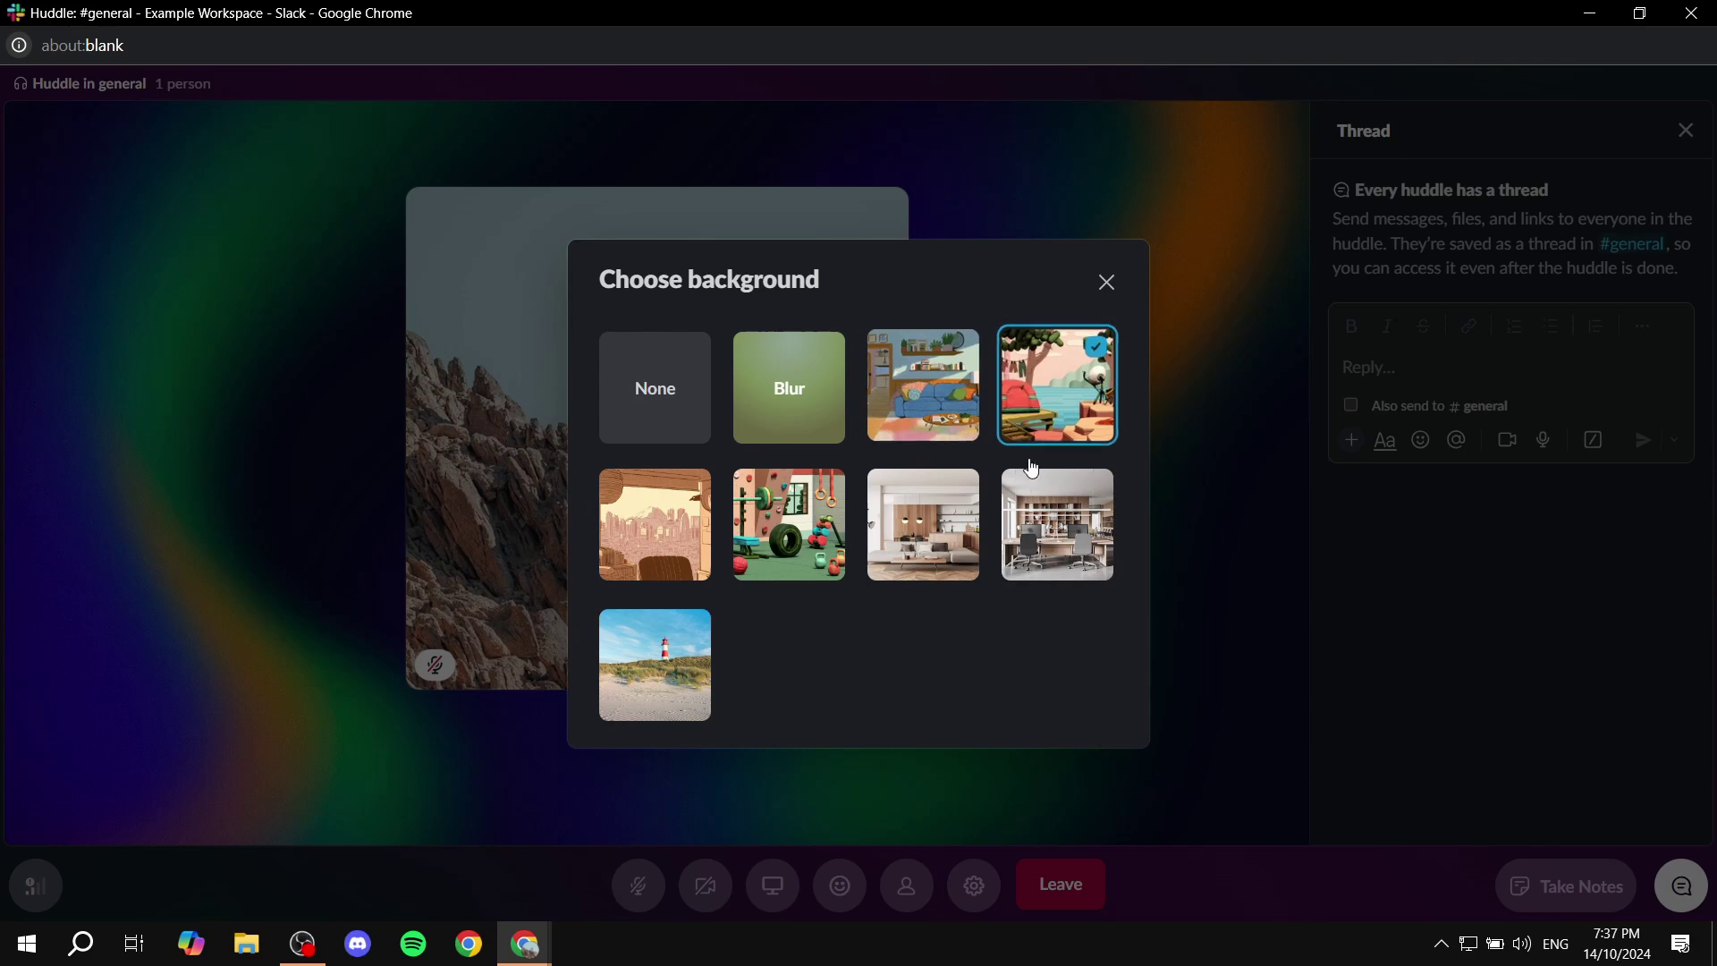
click(937, 381)
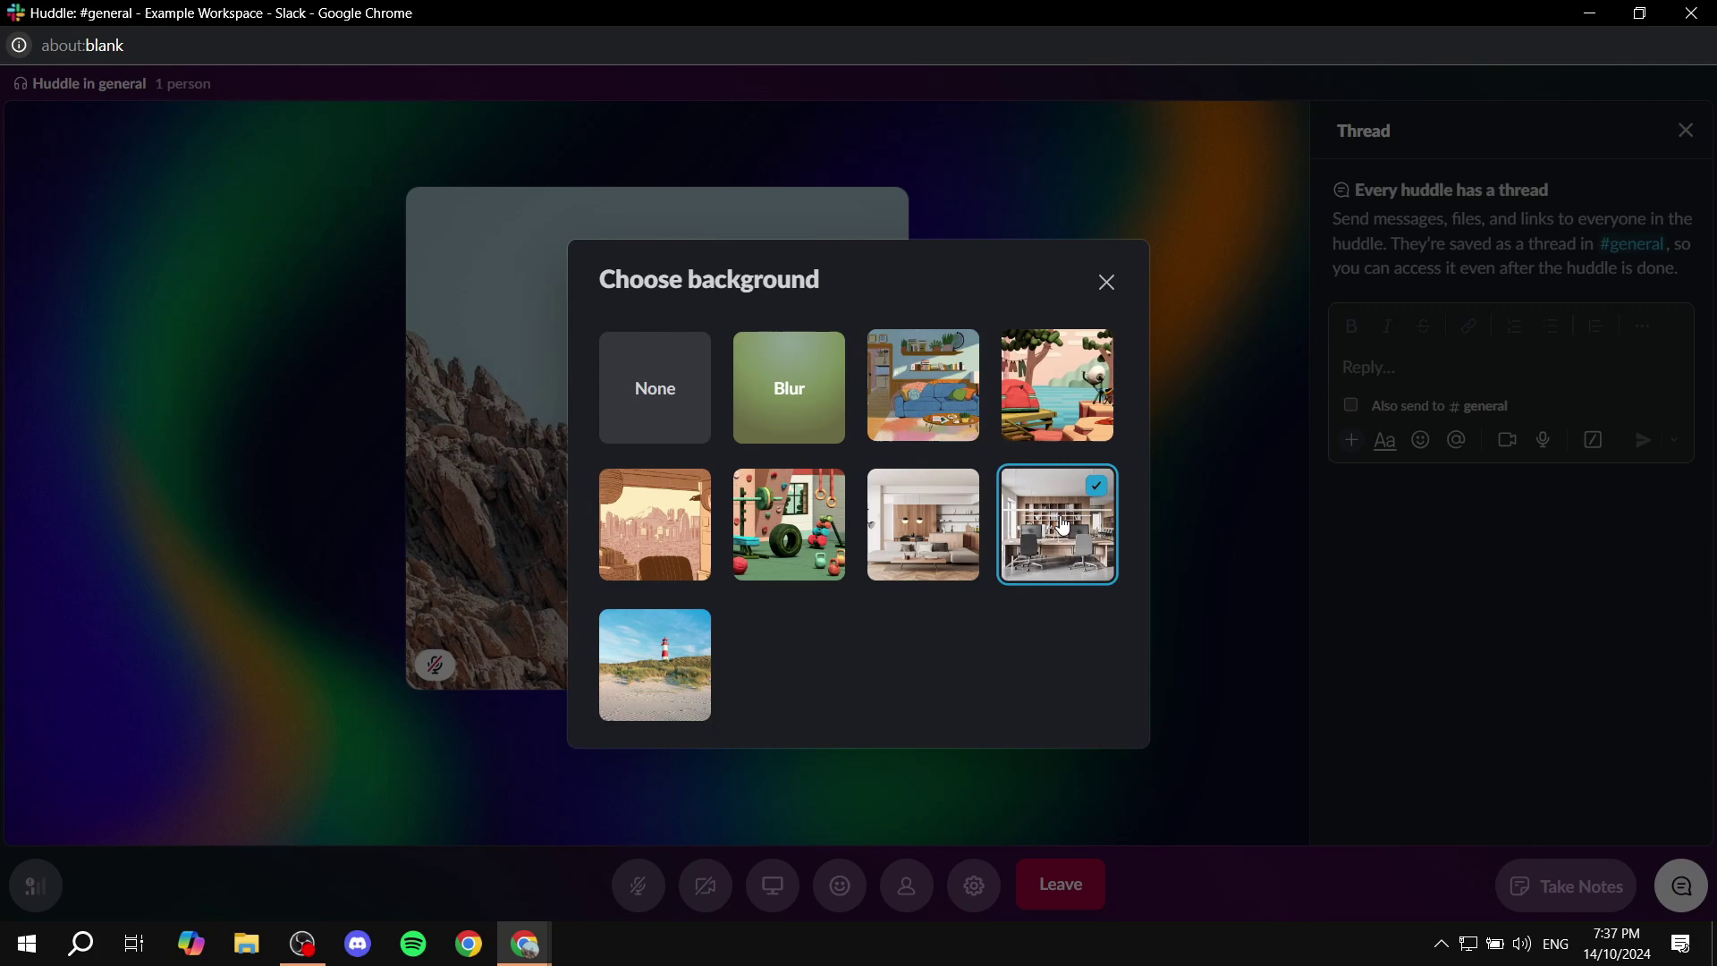
click(1106, 282)
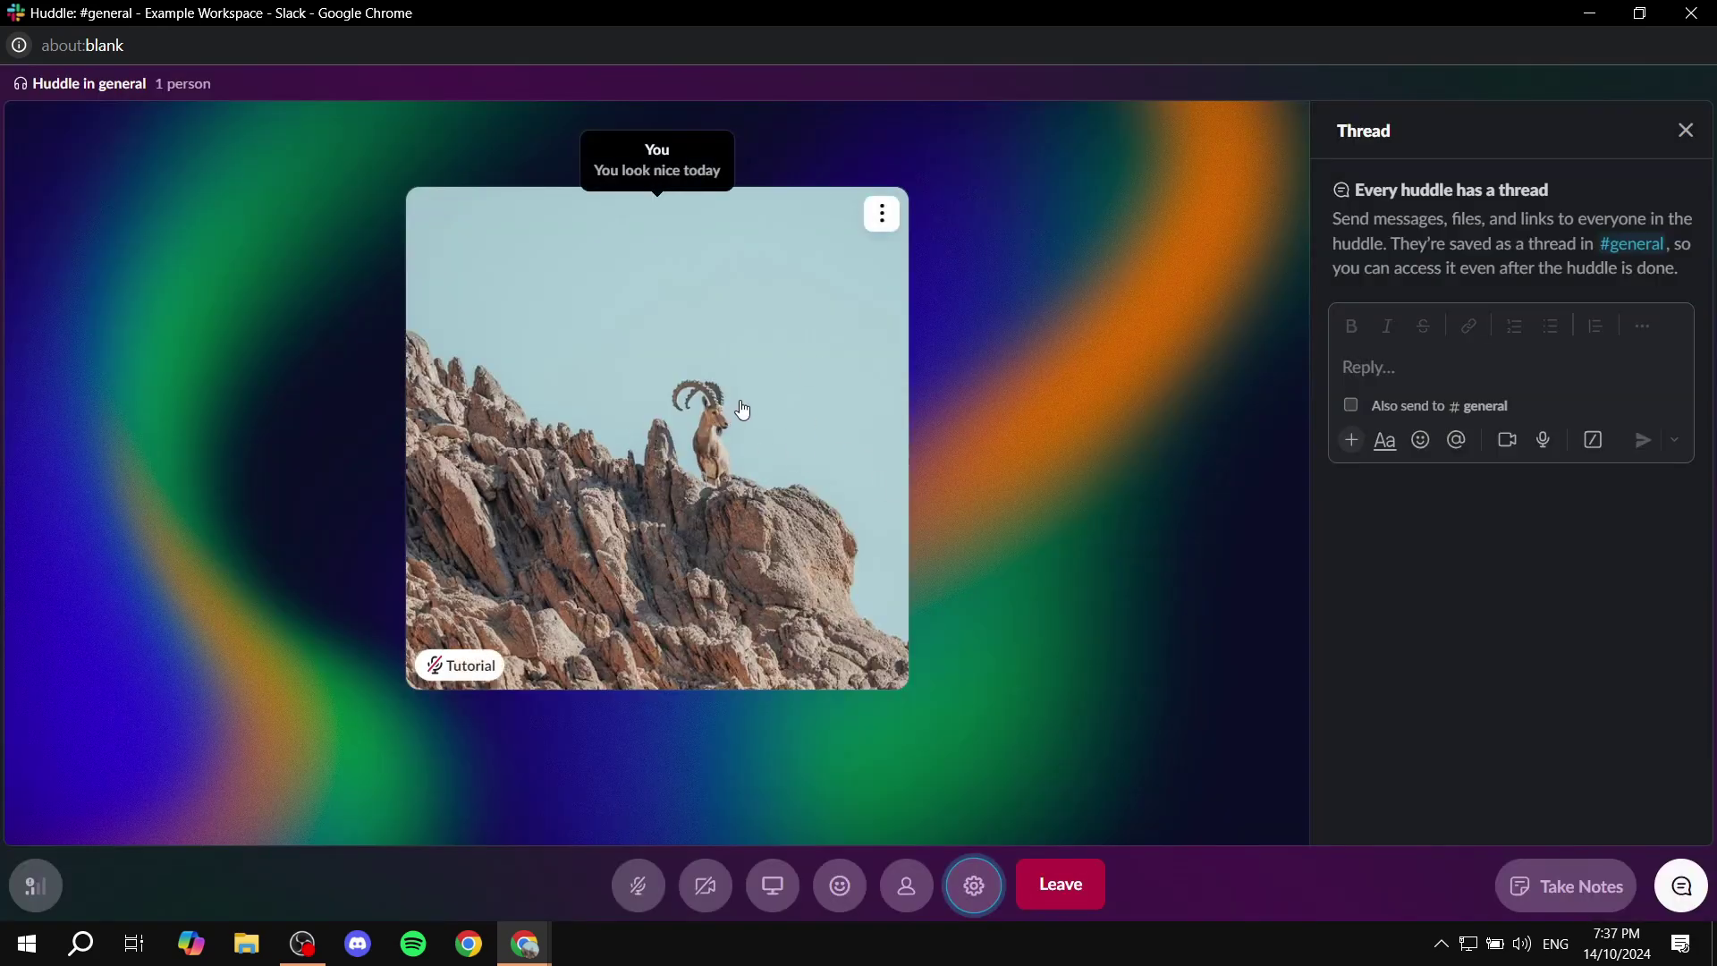
Change the huddle theme to the starry space scene with the red rocks and astronaut from the Featured group.
click(974, 889)
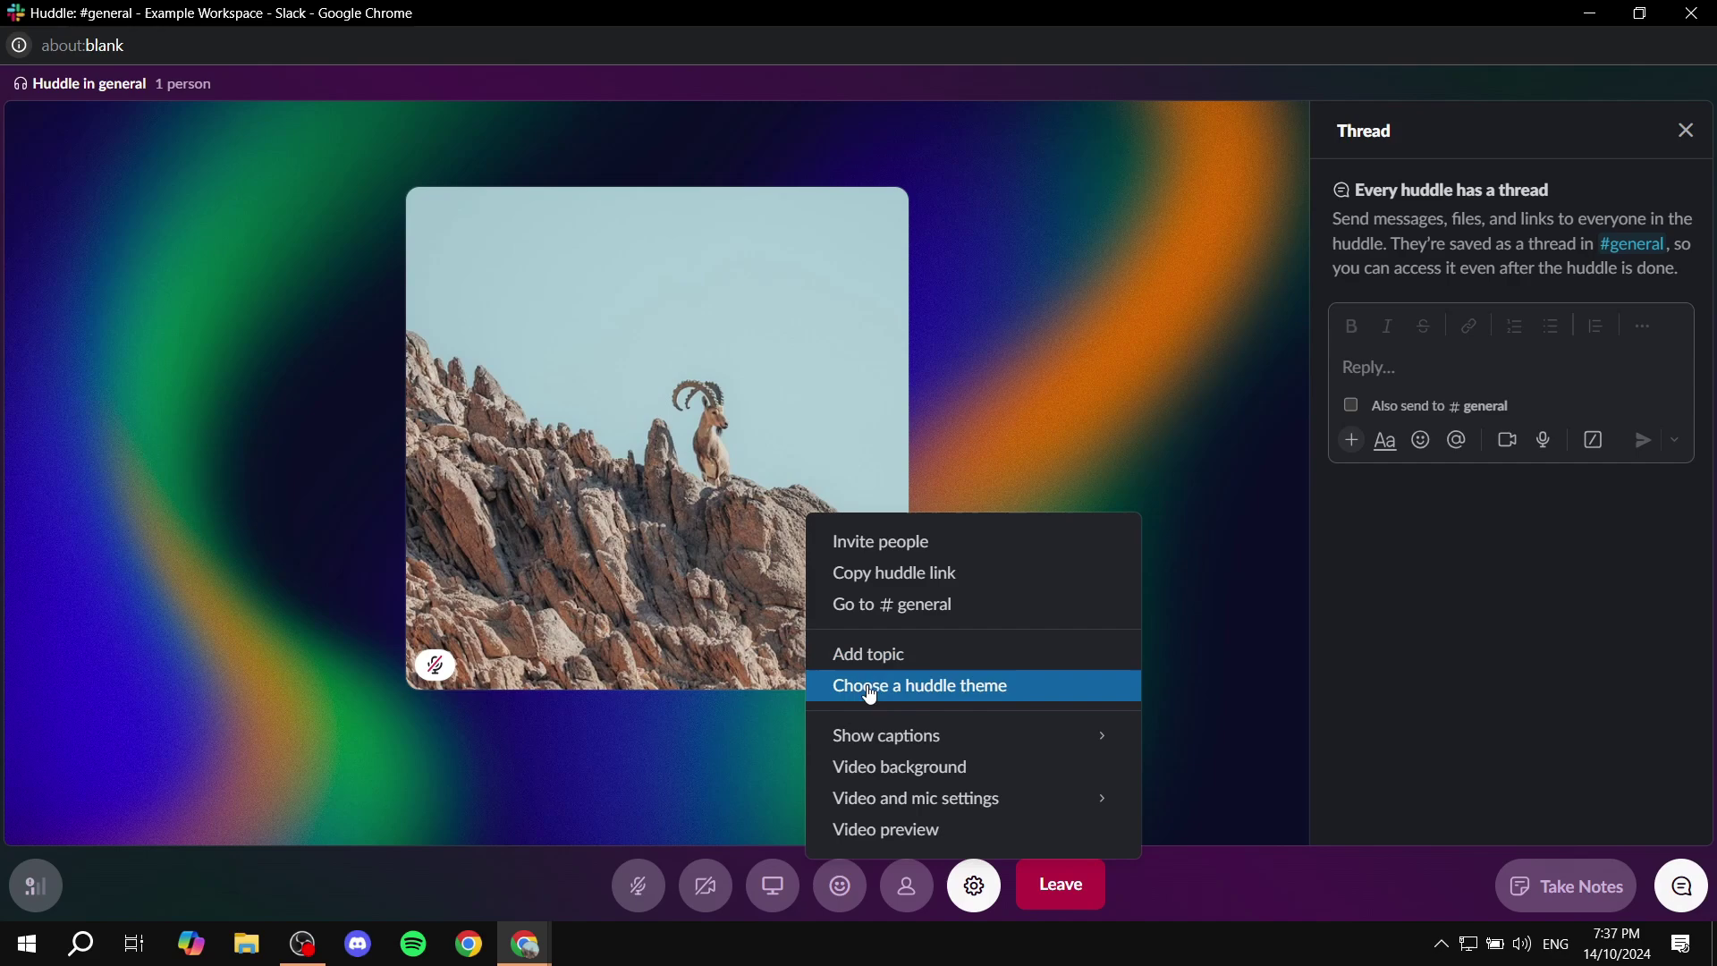
click(951, 686)
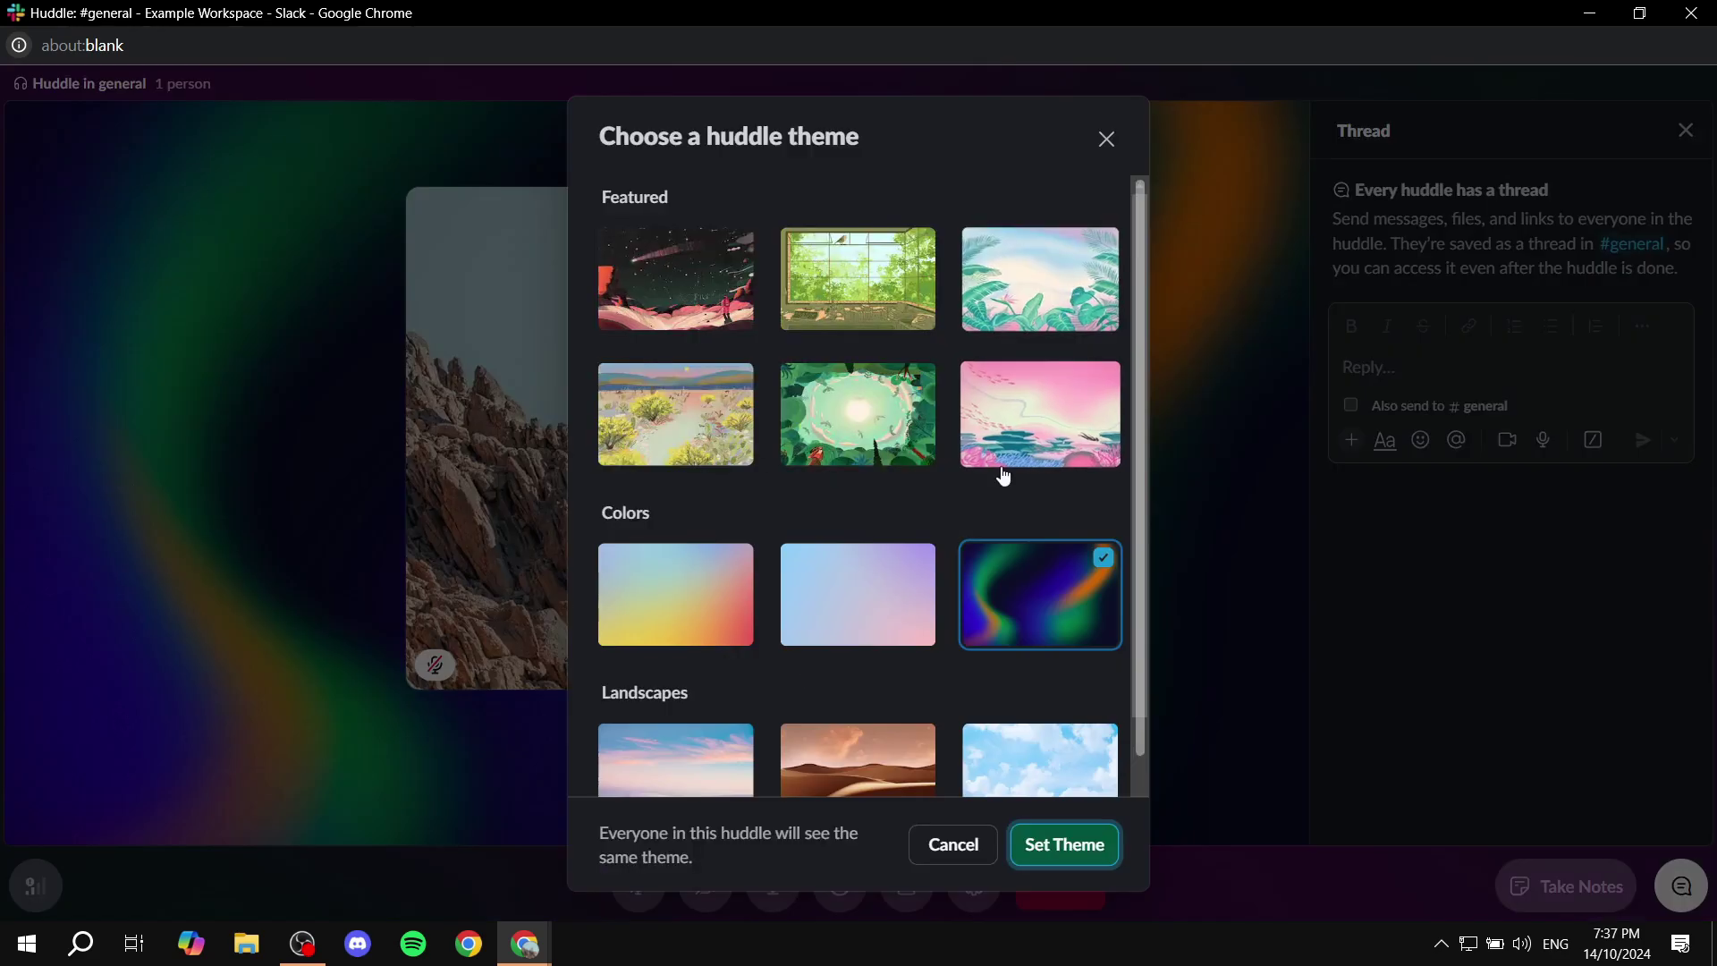
click(702, 297)
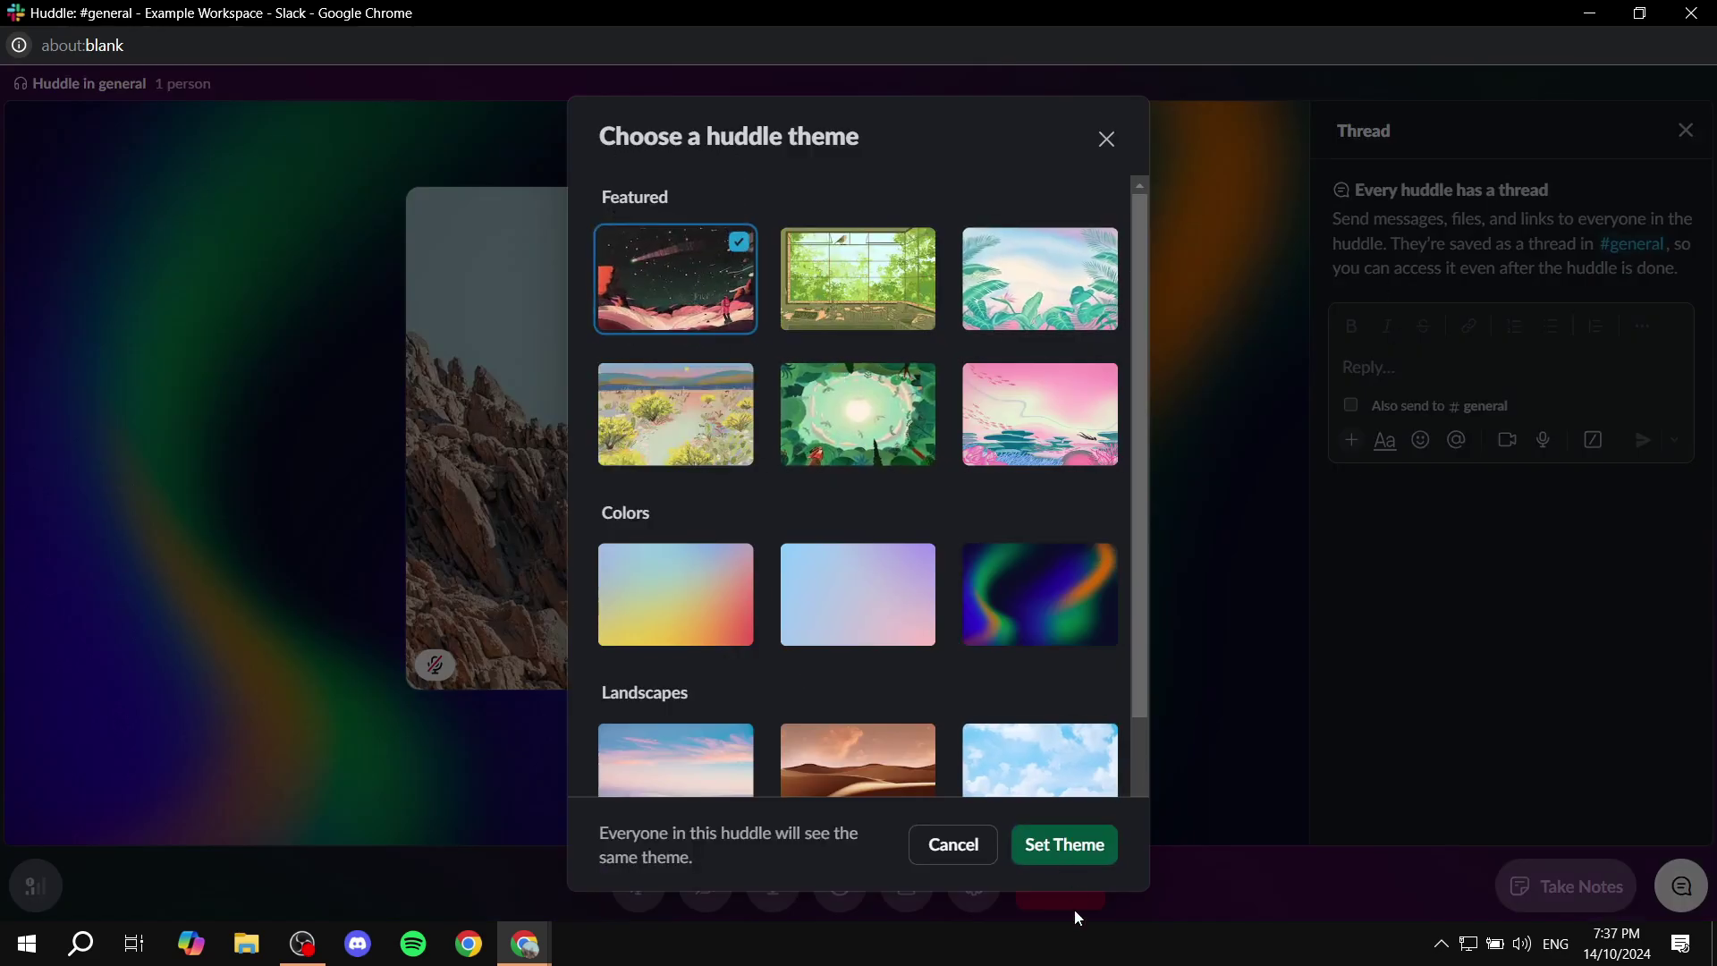
click(1024, 843)
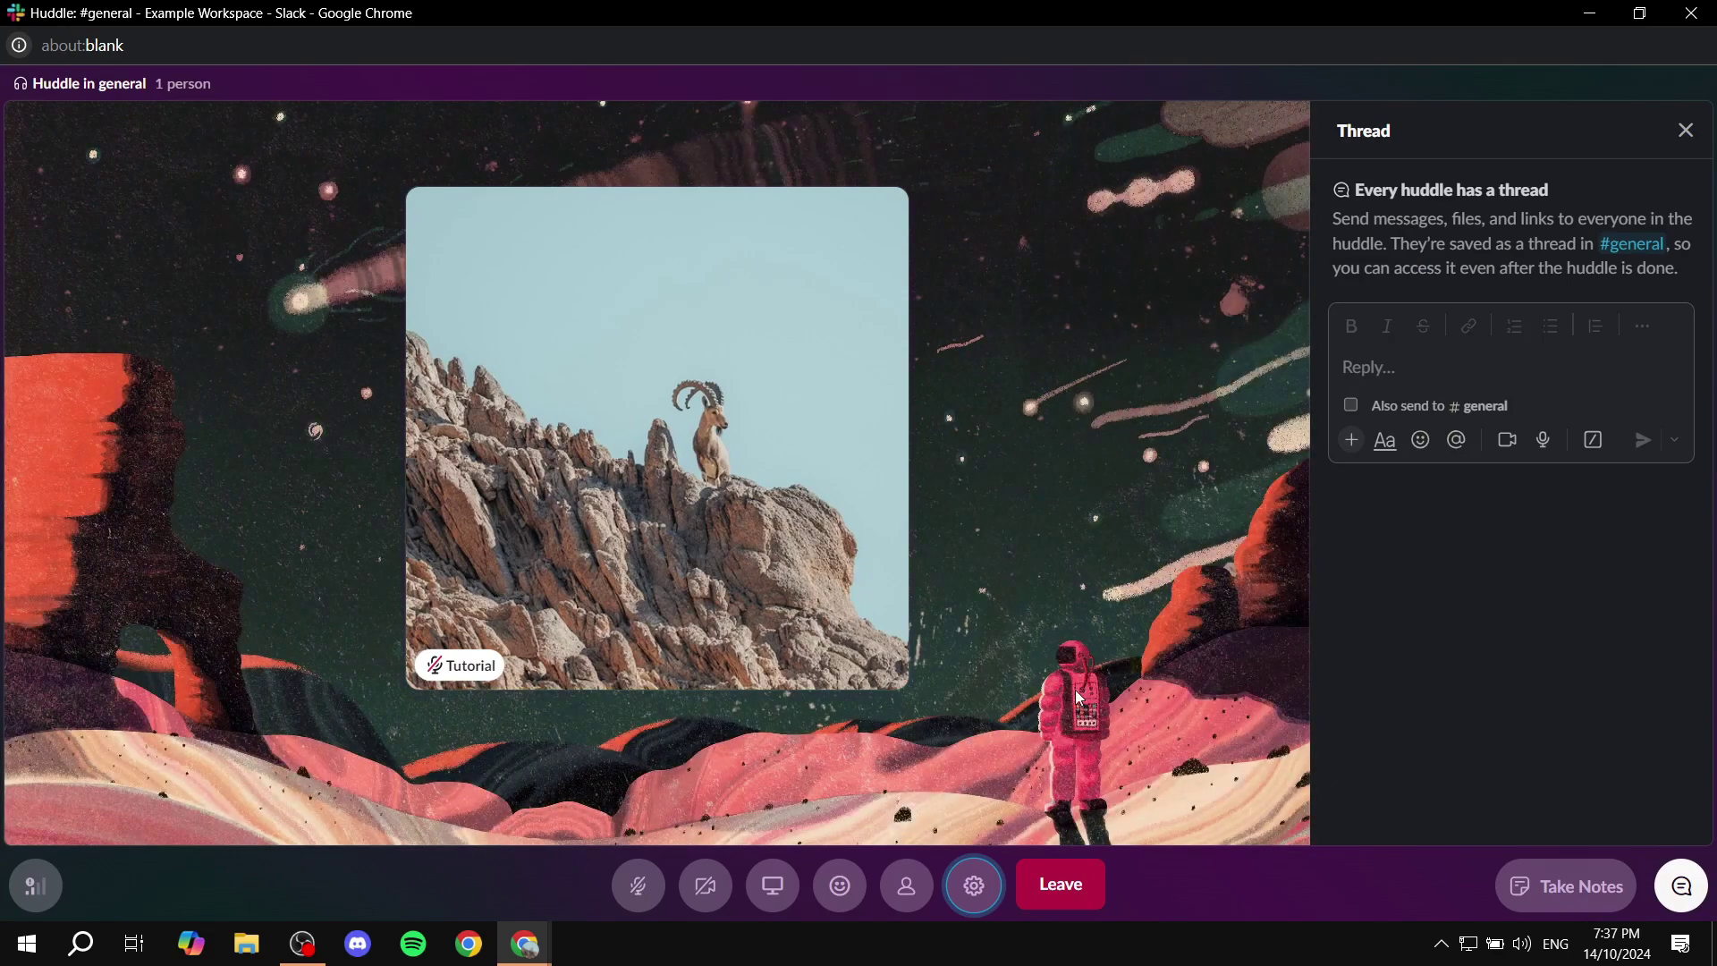
Set the video background to Blur, close the background choices and leave the huddle.
click(974, 885)
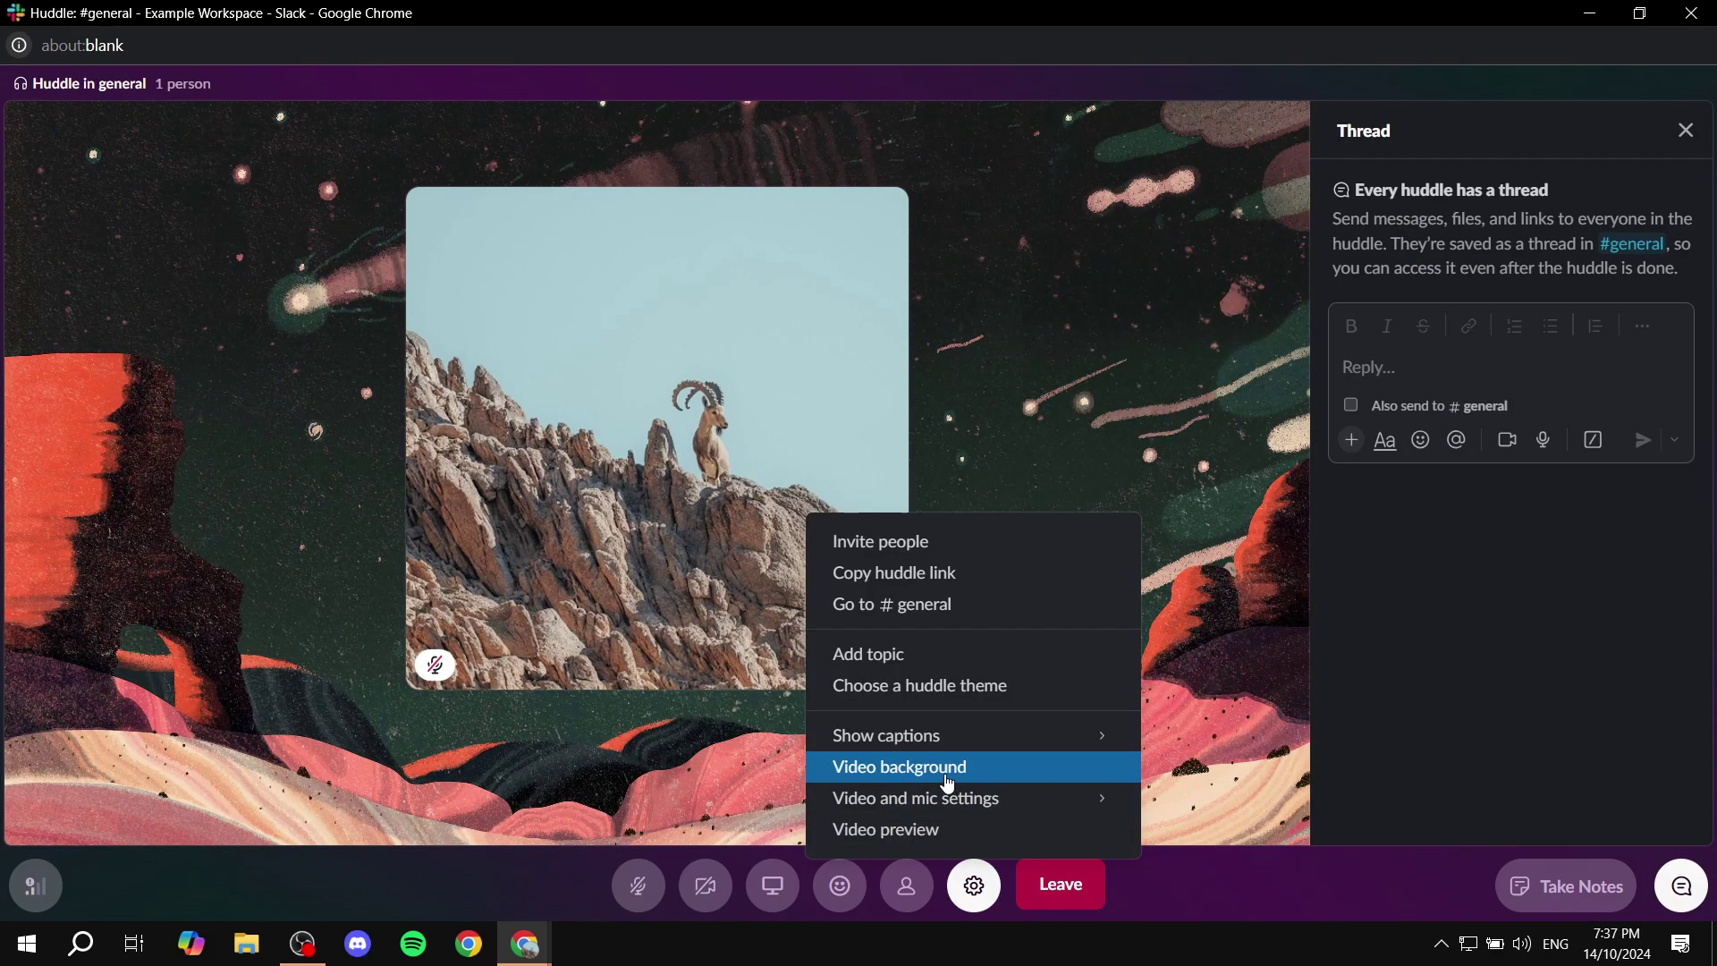
click(948, 784)
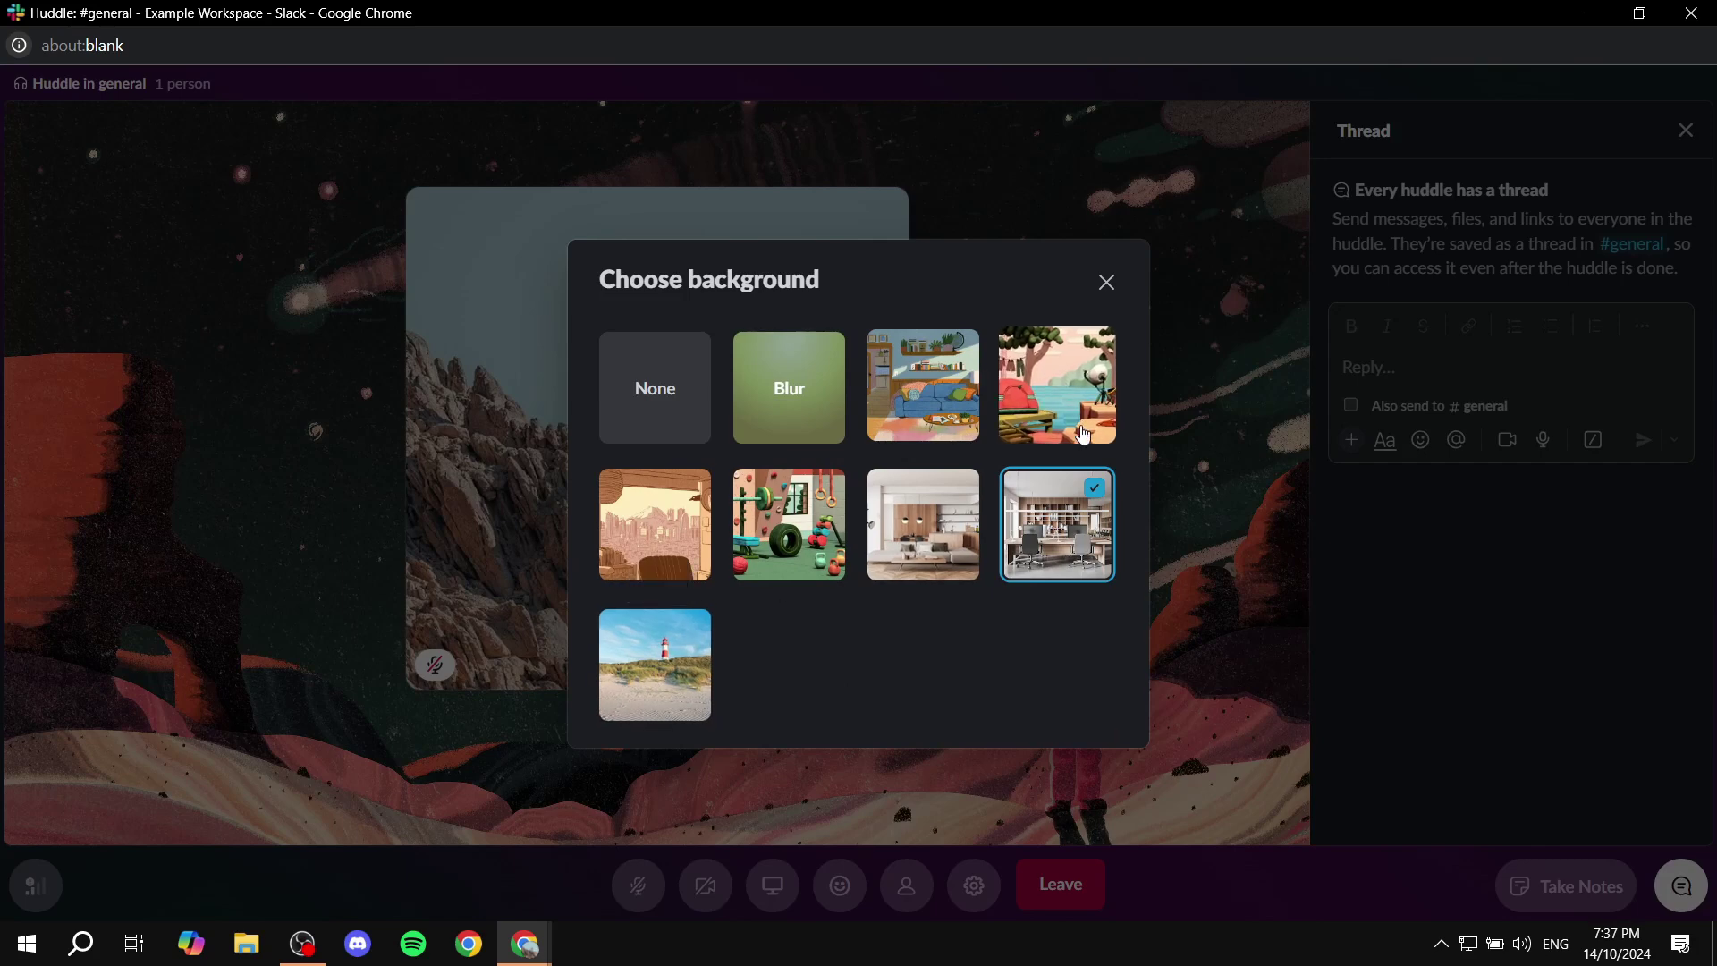
click(786, 414)
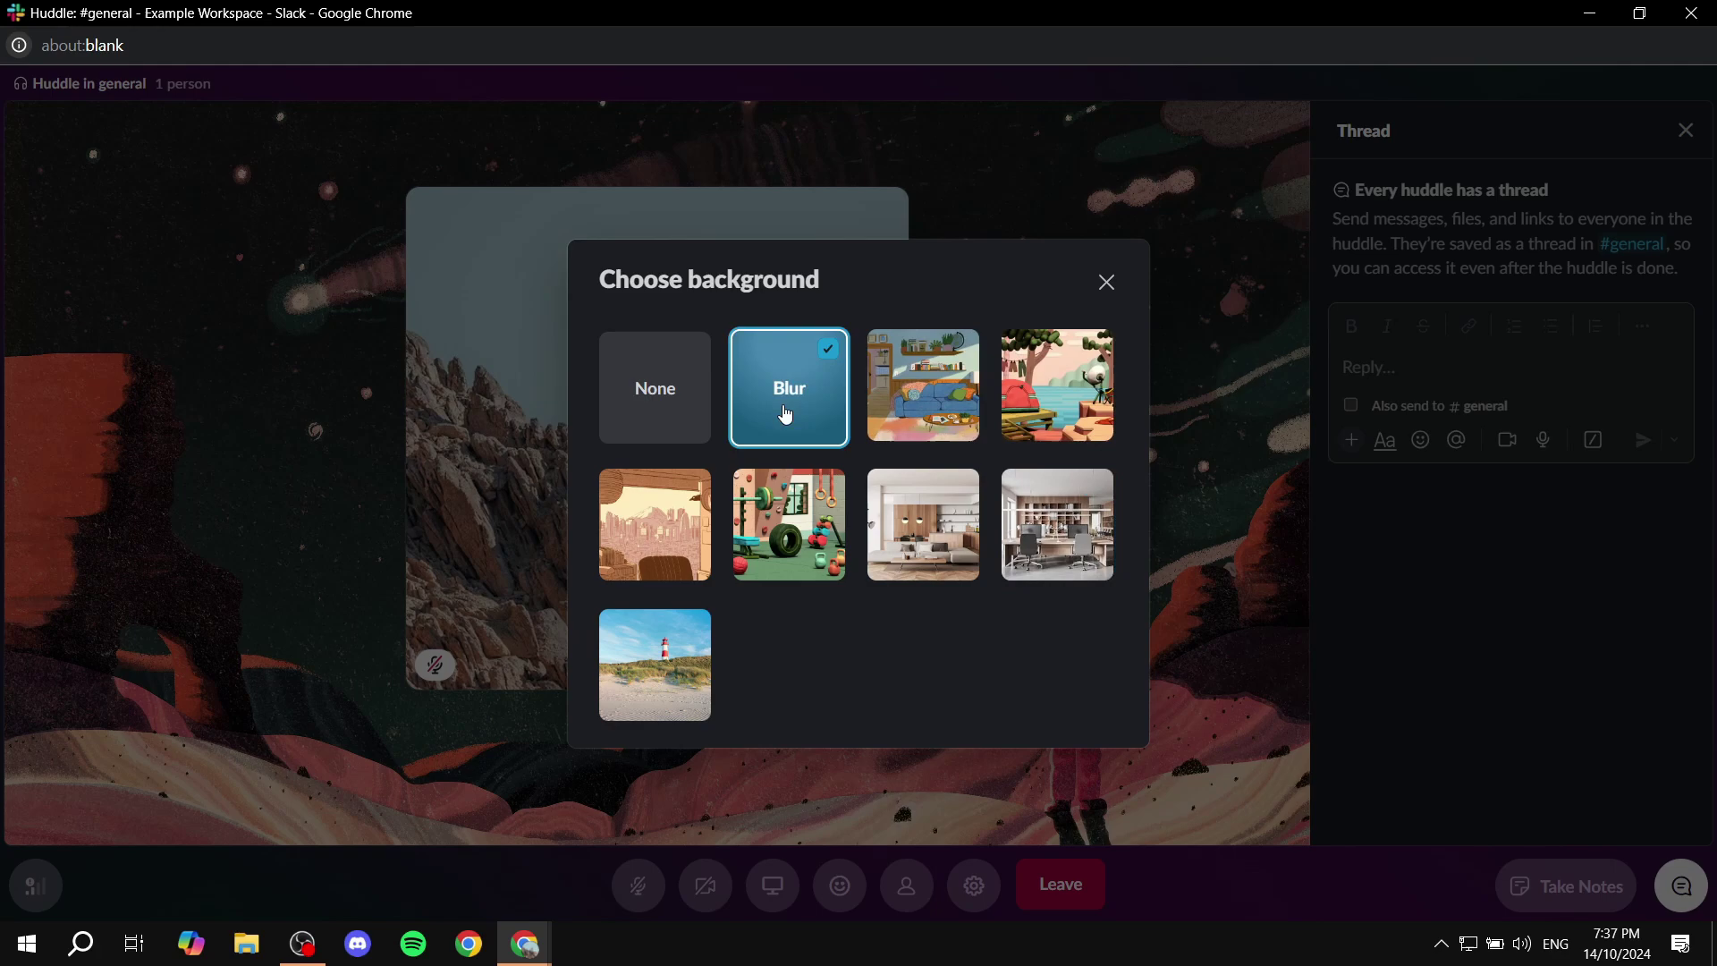
click(1107, 283)
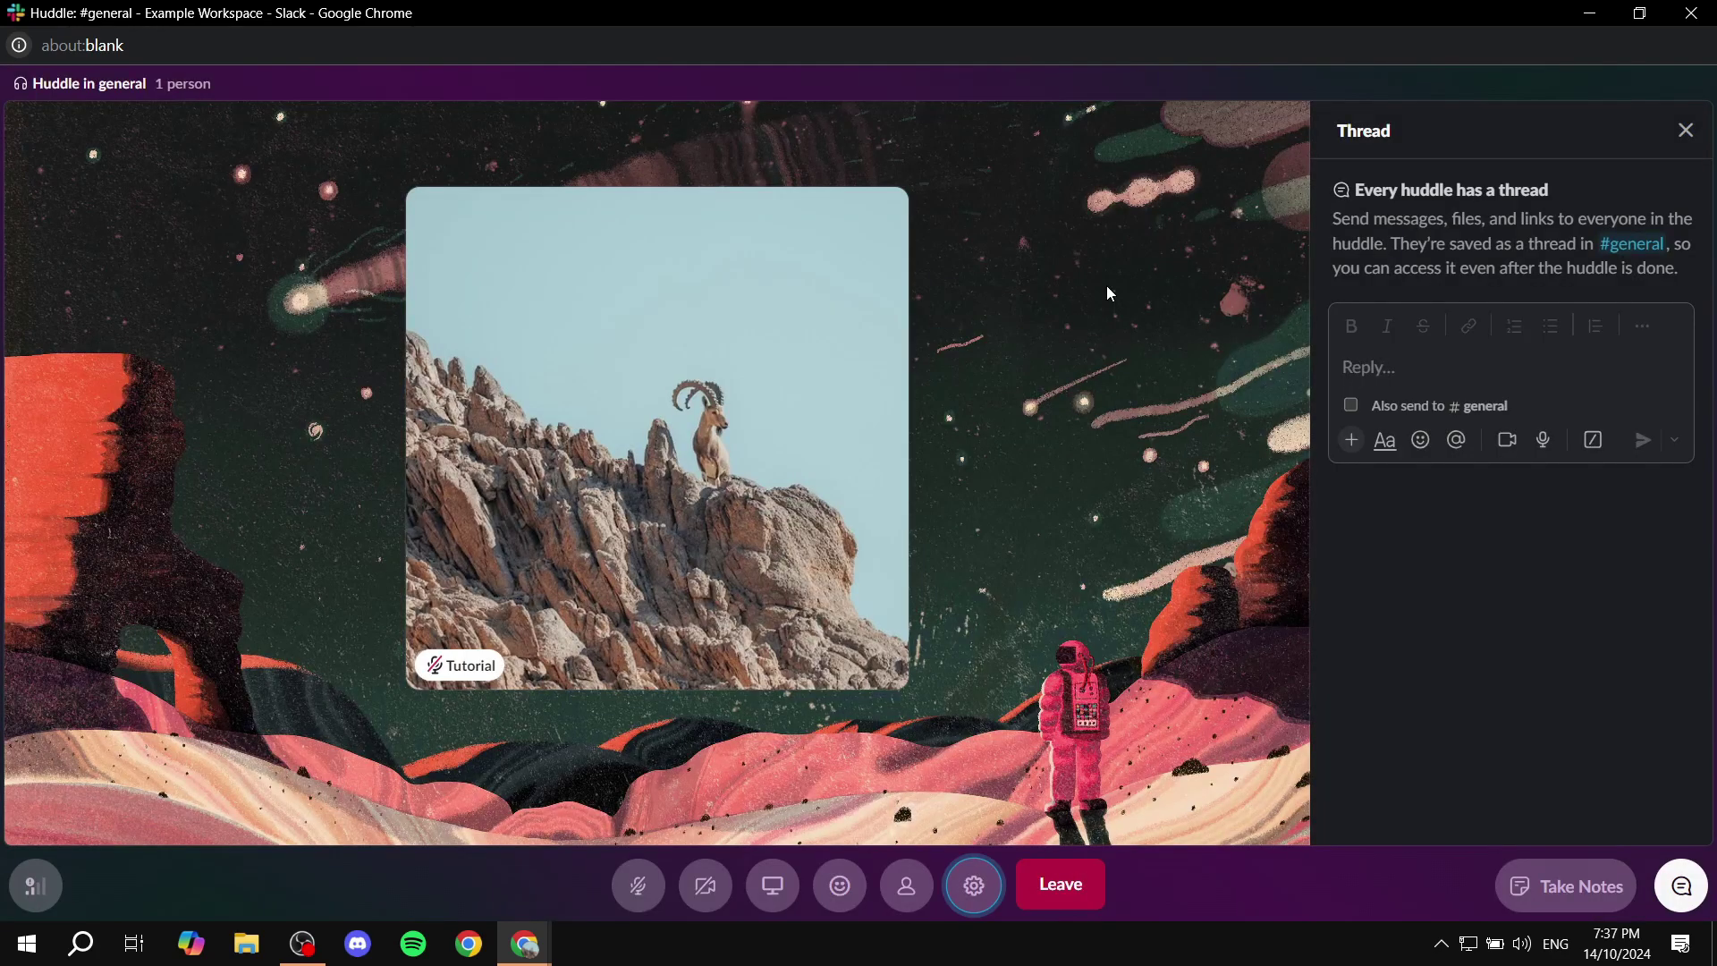
click(1069, 886)
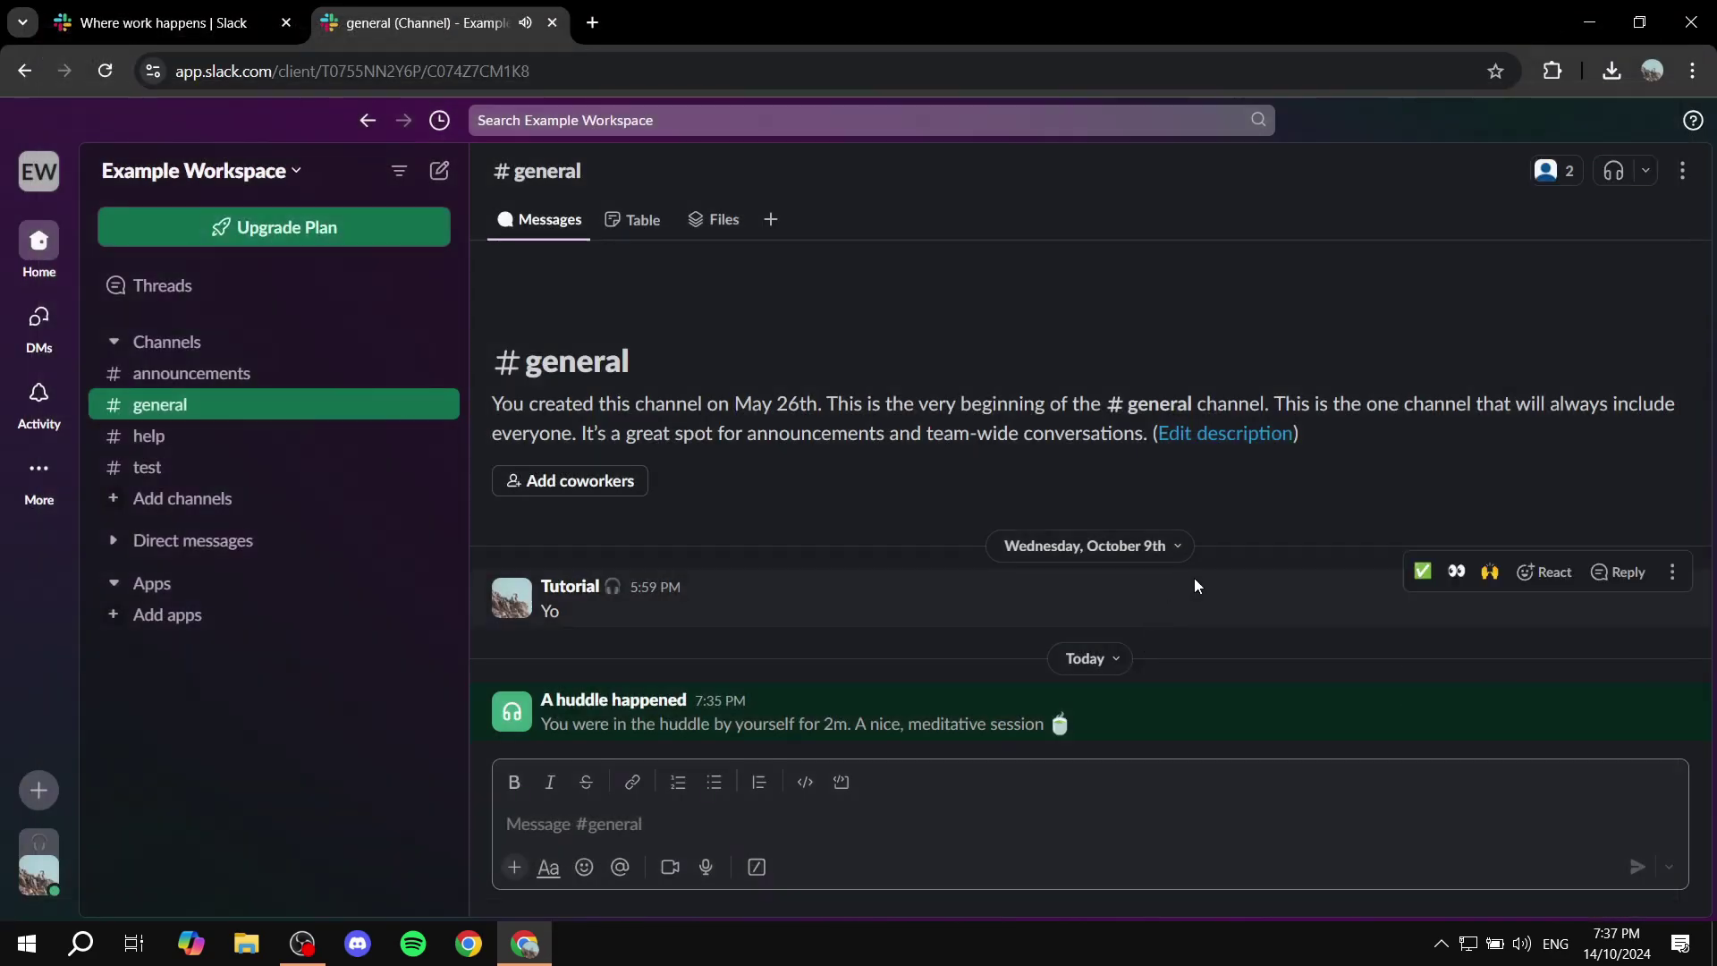